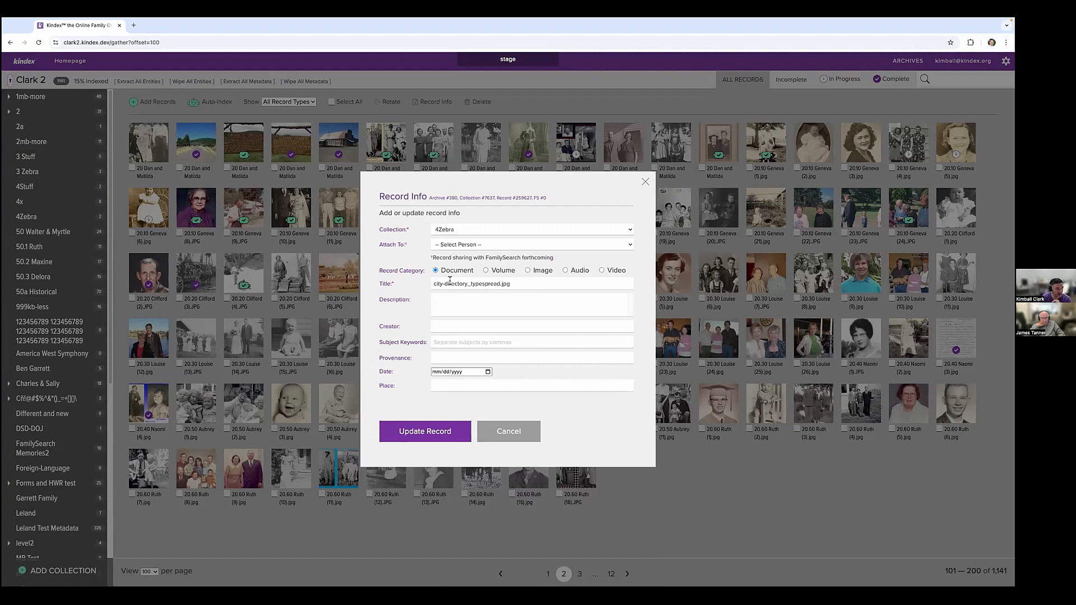
Try the Add Person option for the record's Attach To setting and reset it to Select Person.
click(463, 230)
click(375, 238)
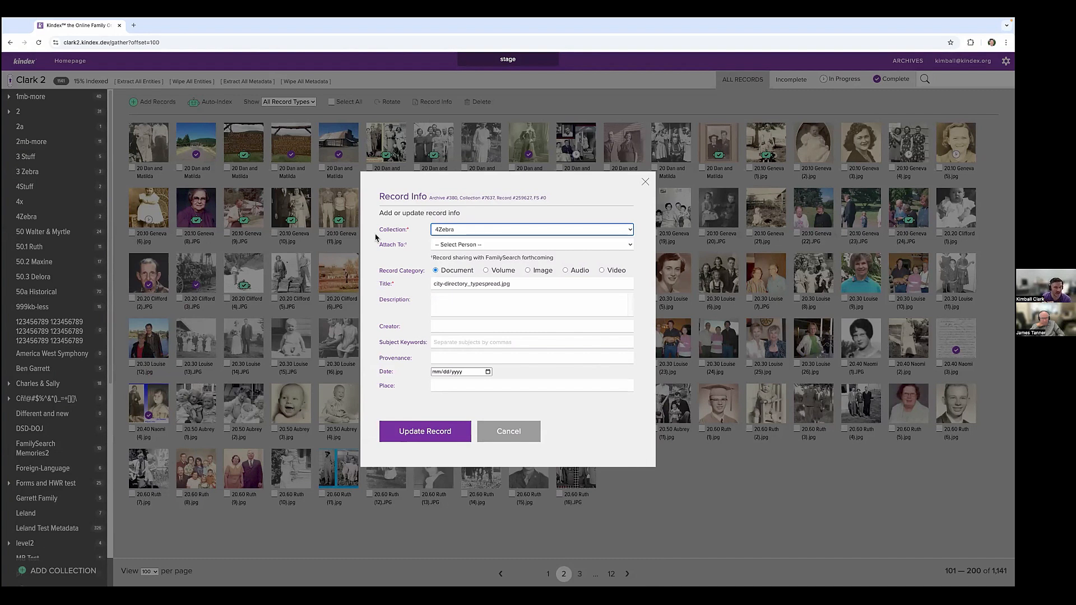
click(492, 250)
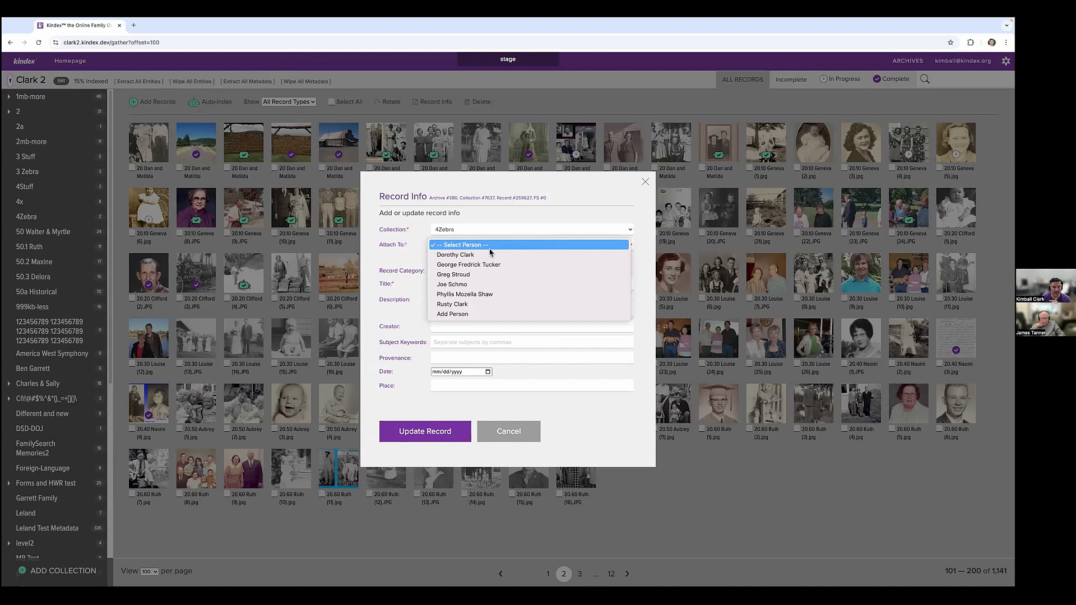
click(472, 314)
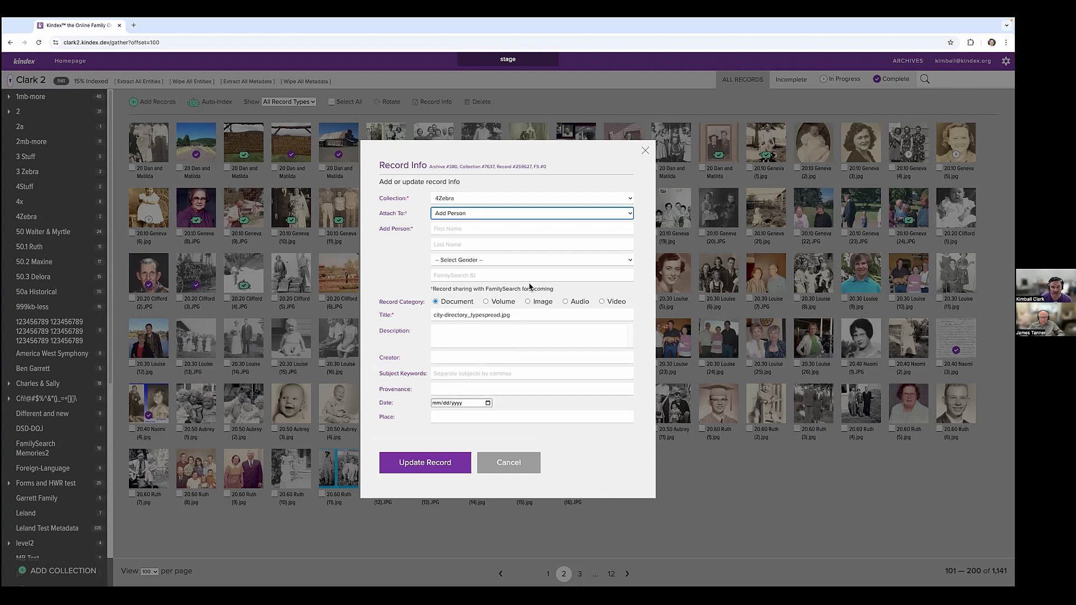
click(480, 217)
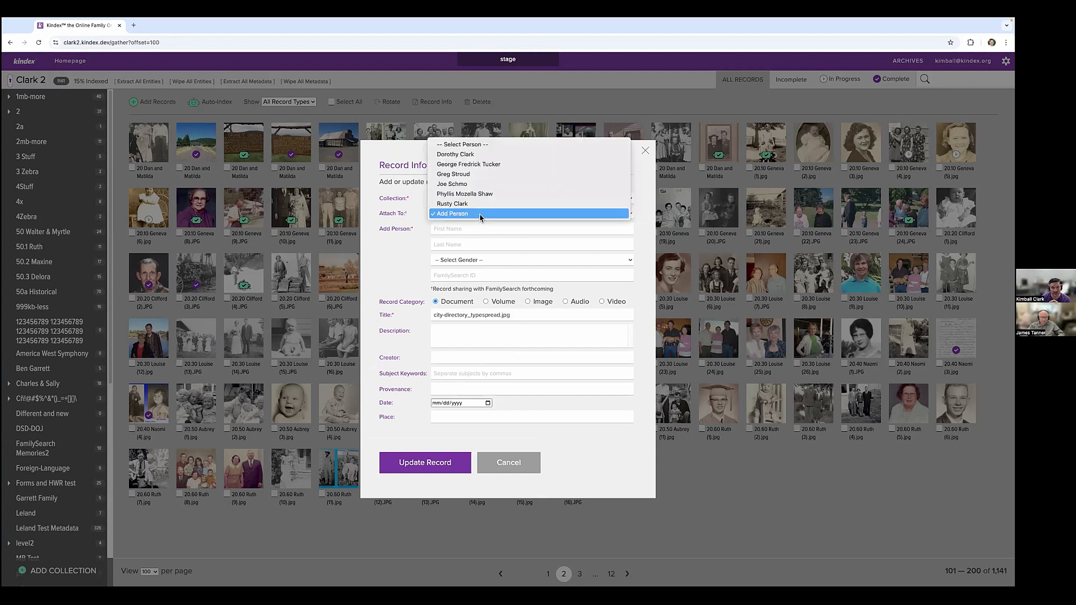
click(486, 277)
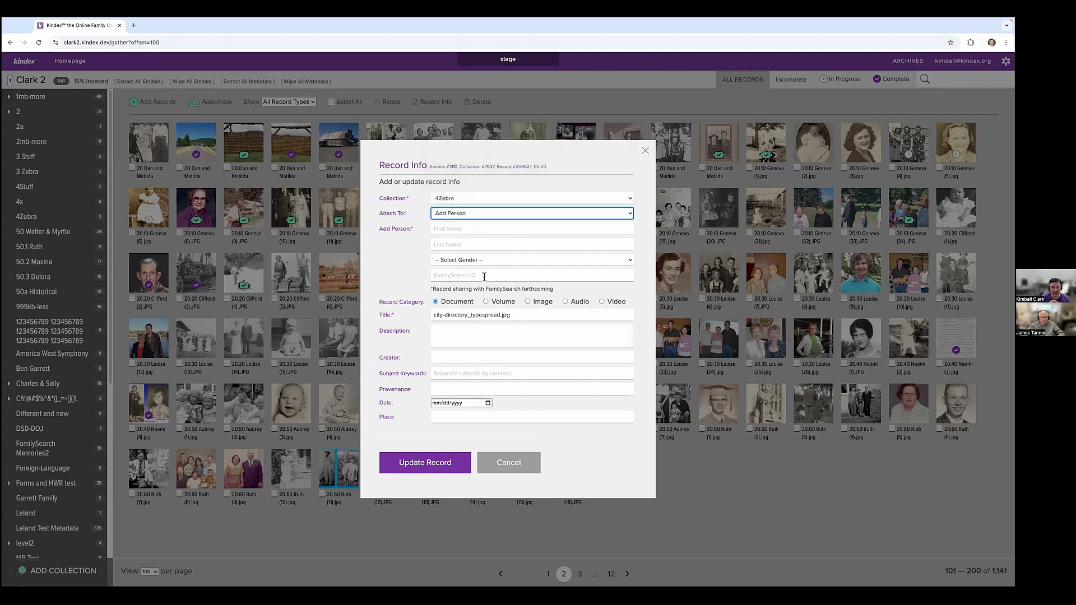
click(506, 216)
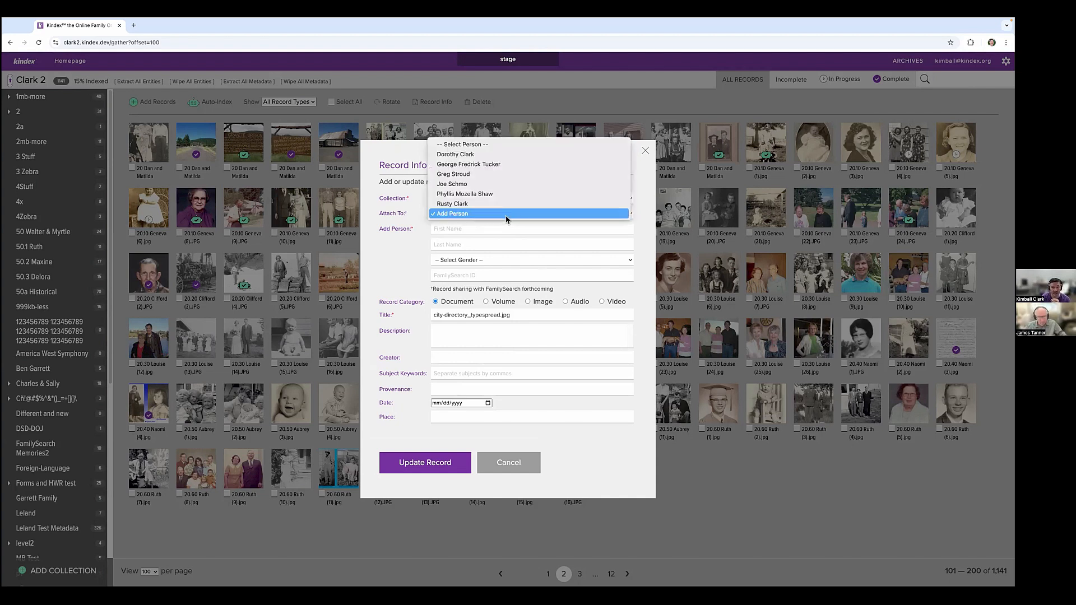
click(506, 145)
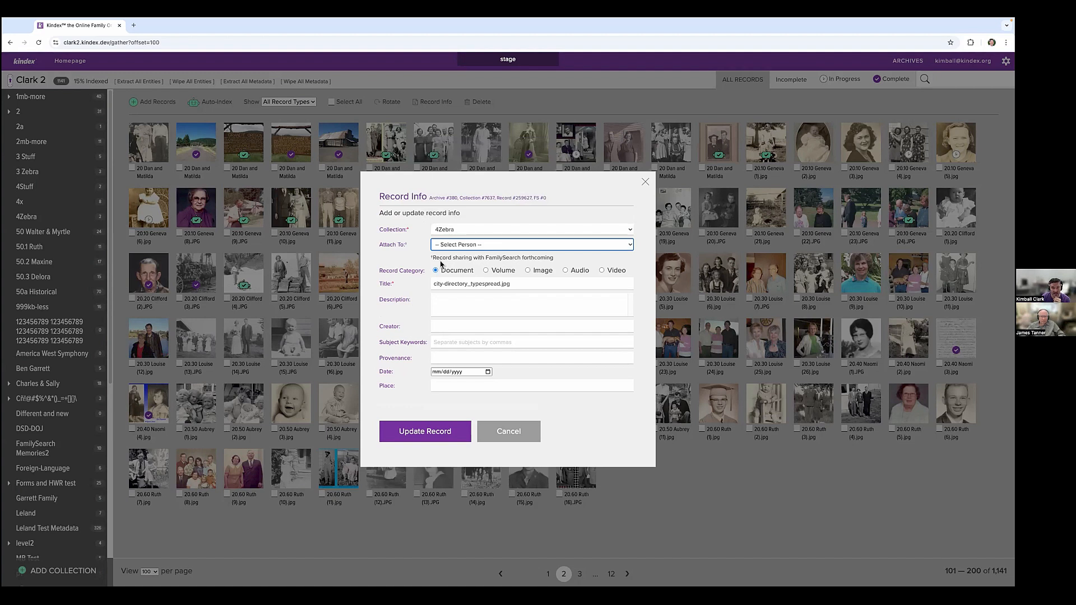
drag(440, 263, 521, 264)
click(520, 263)
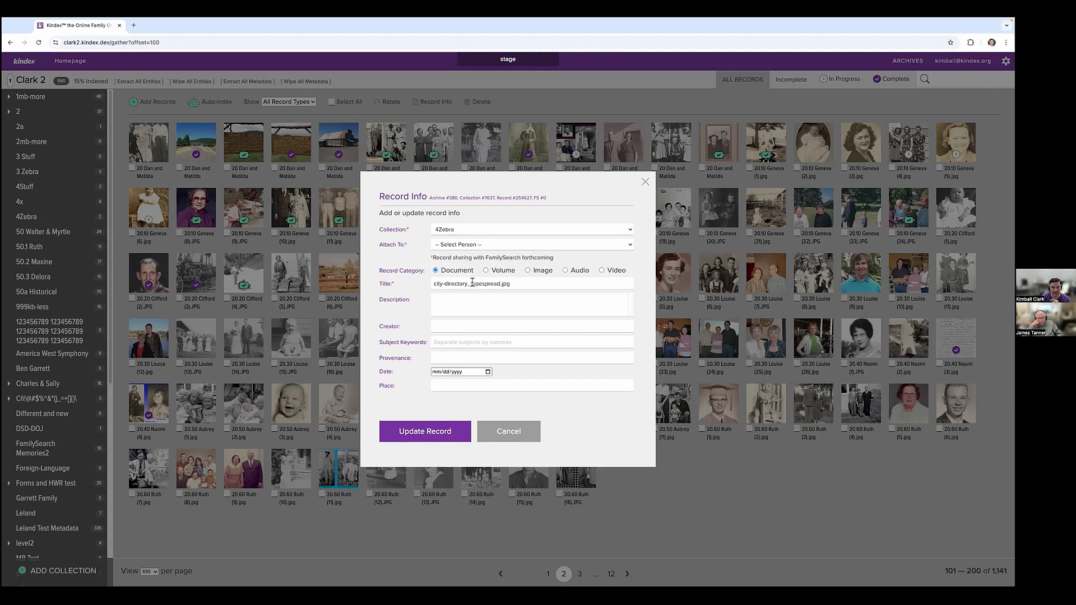
Set the record category to Volume and enter the description "This is a phone directory page.".
drag(444, 283, 487, 281)
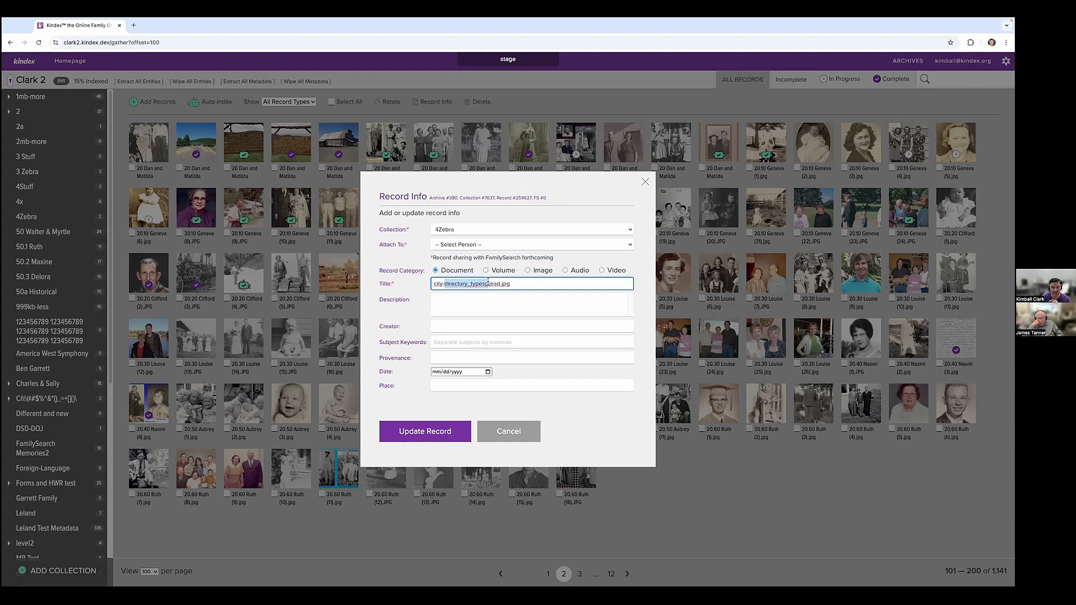
click(471, 274)
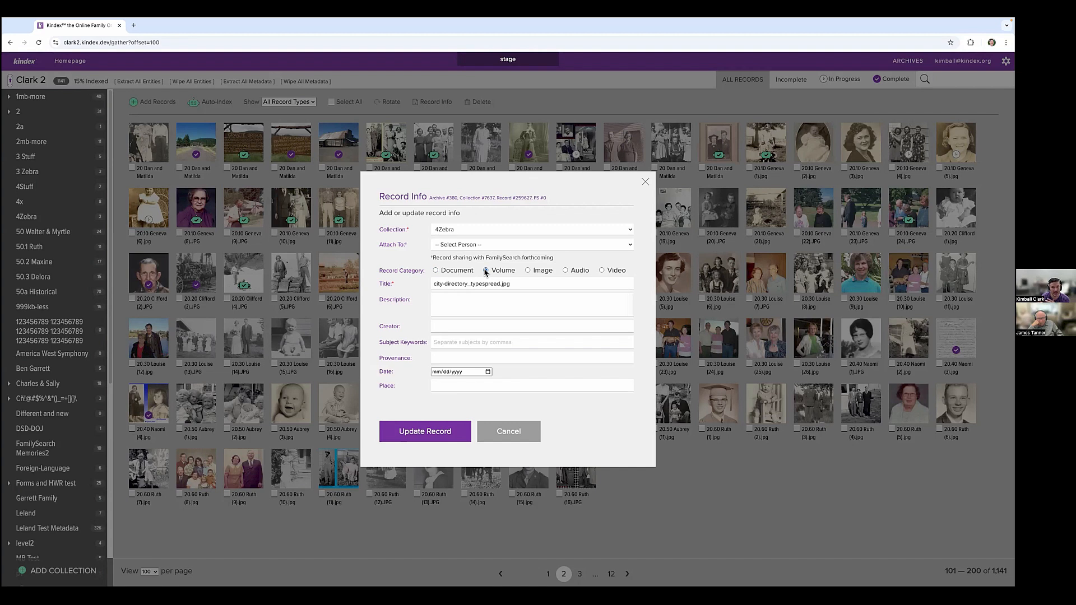
click(486, 271)
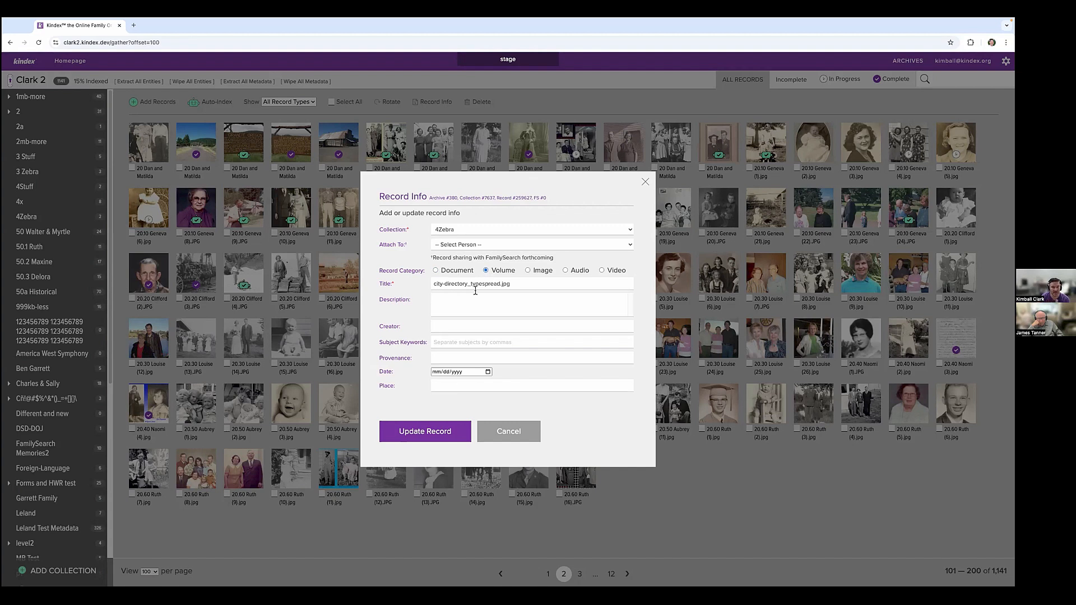
click(445, 303)
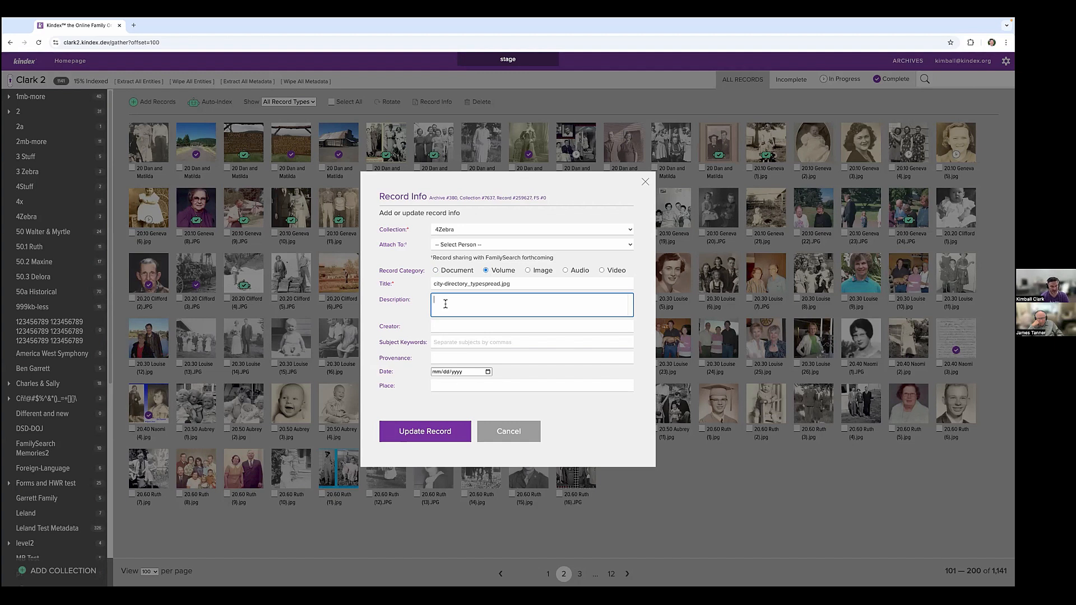
text(This is a phone directory page.)
key(Tab)
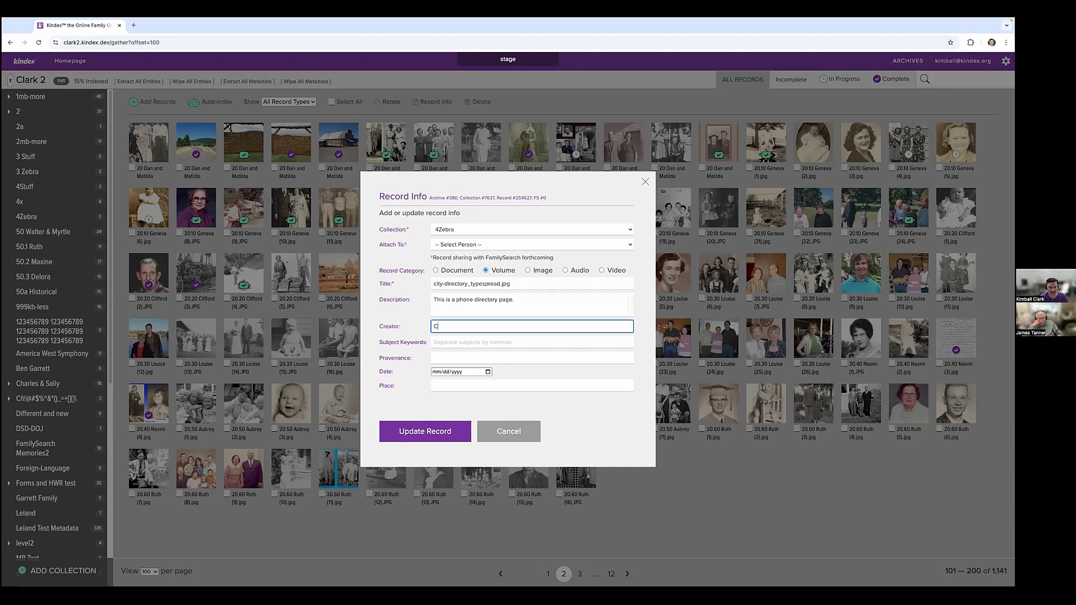
Enter Carr Publishing Company as creator and the subject keywords "Phone Directory, phone numbers, indexes of phone numbers".
text(Carr Publishing Company)
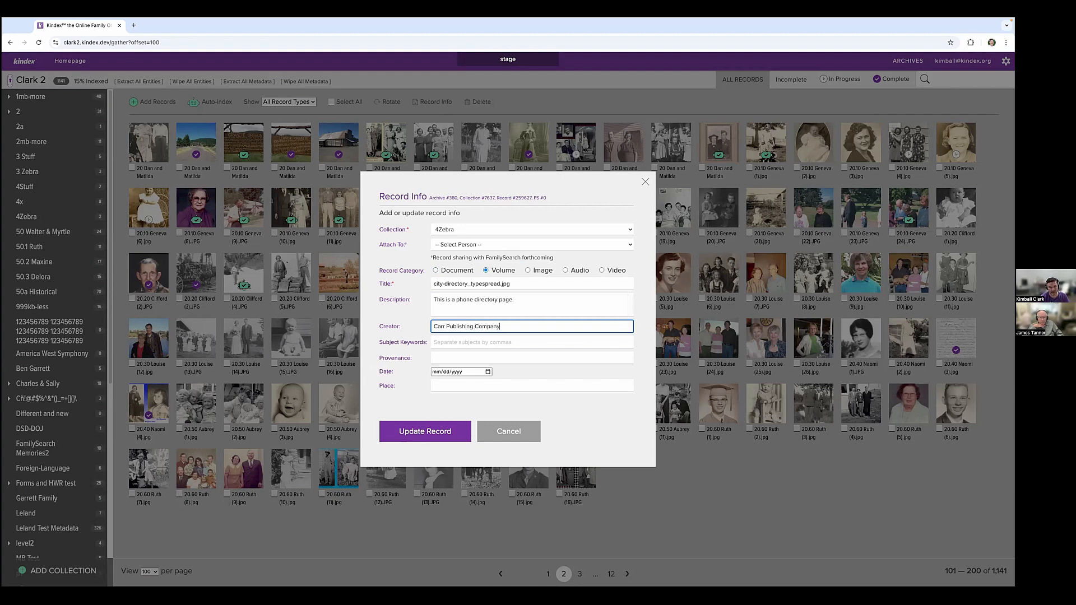
key(Tab)
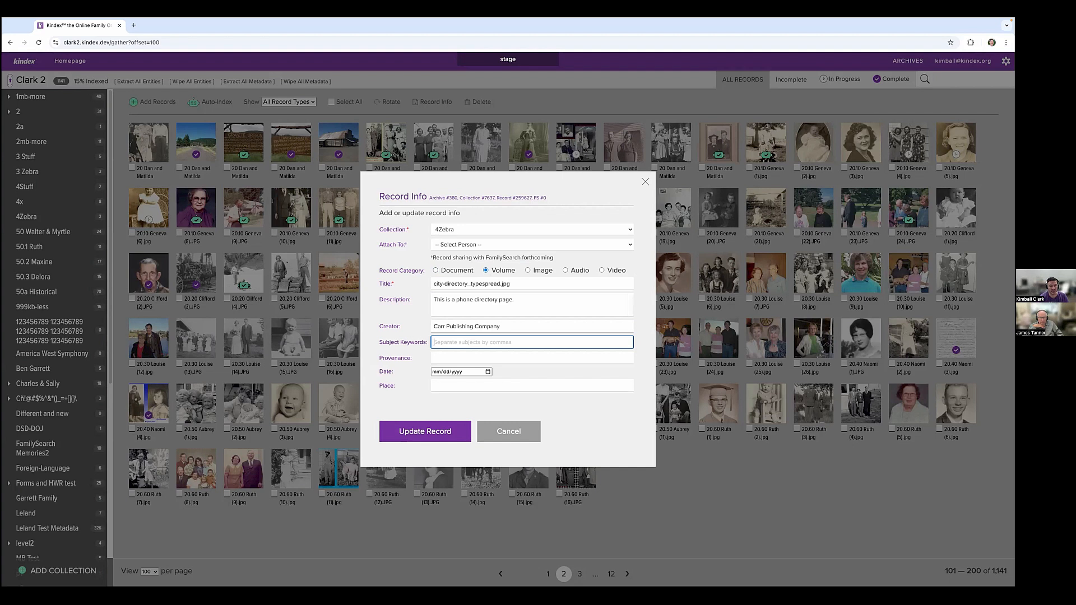
text(Phone Directory, phone numbers, indexes of phone numbers)
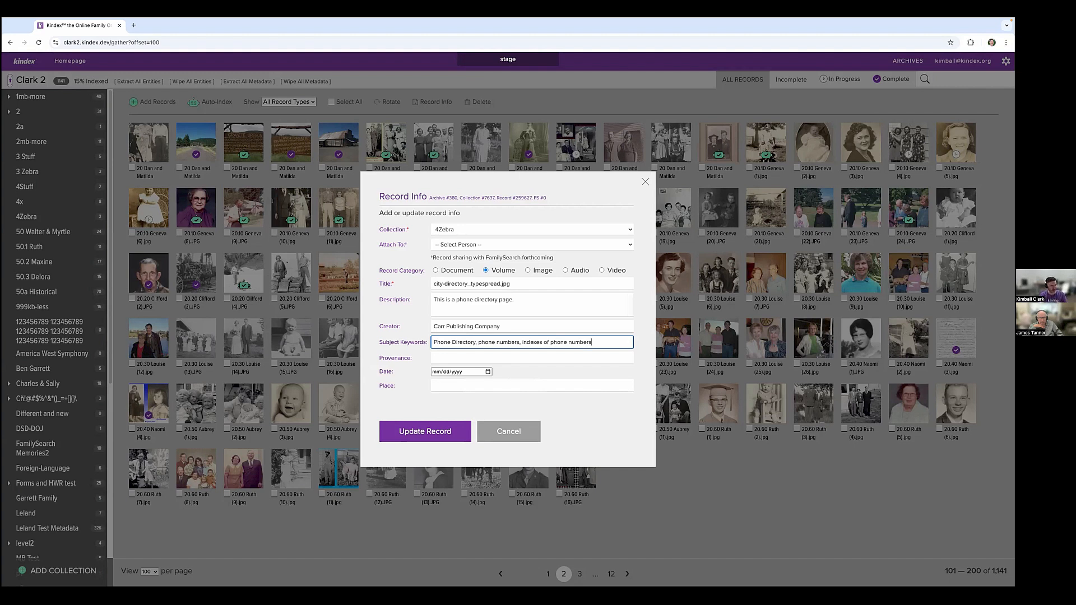
Set the provenance to say the item is in the owner's attic in Kaysville, UT, given by their father when he passed away.
click(445, 358)
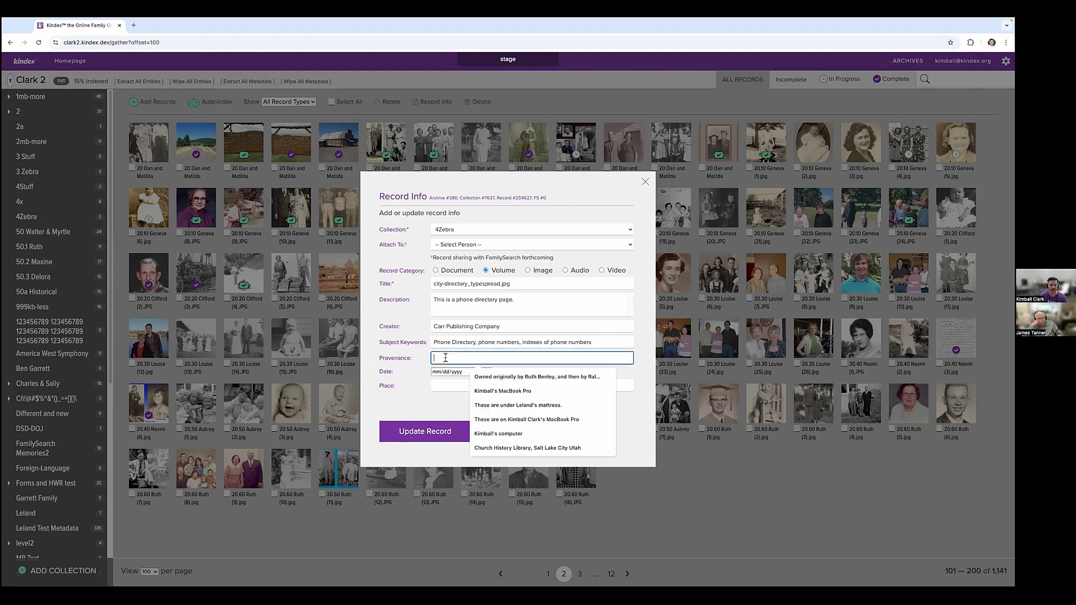
click(518, 405)
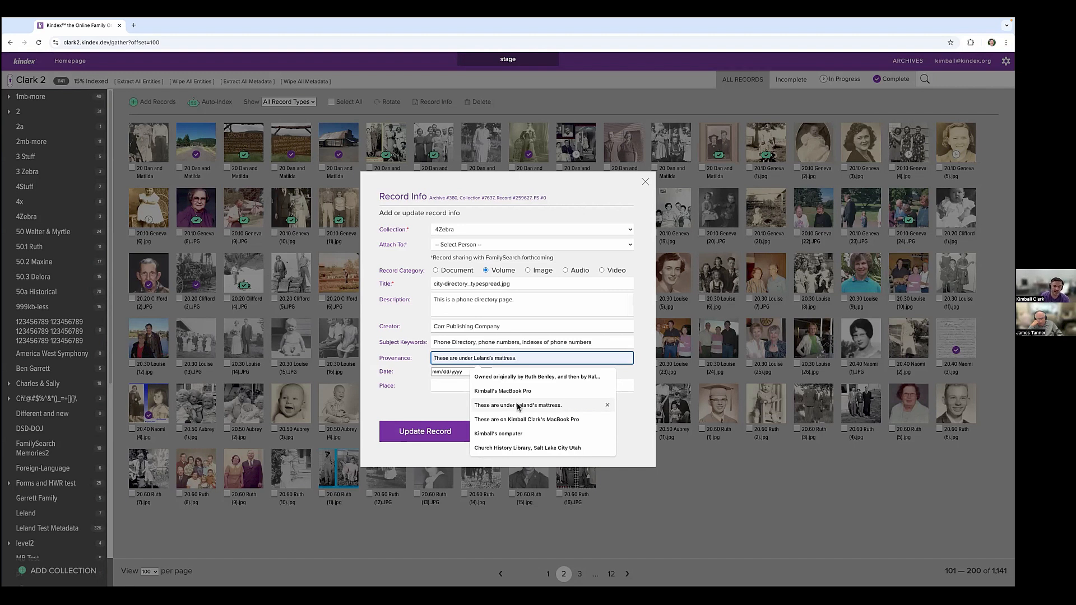
click(518, 405)
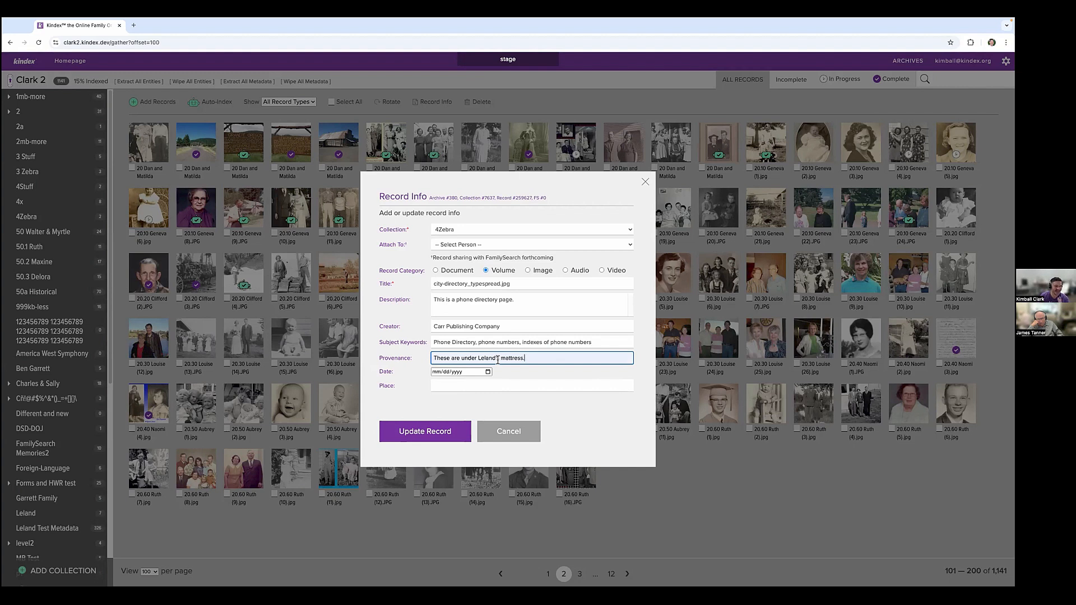
triple_click(497, 360)
text(Thi sis s i)
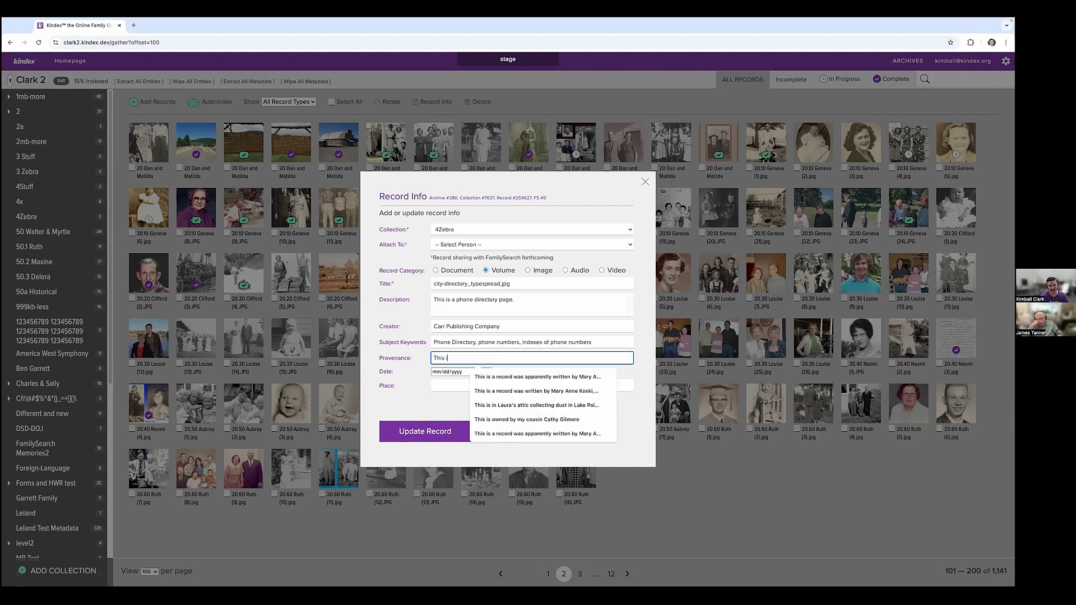
text(s in Kimball's)
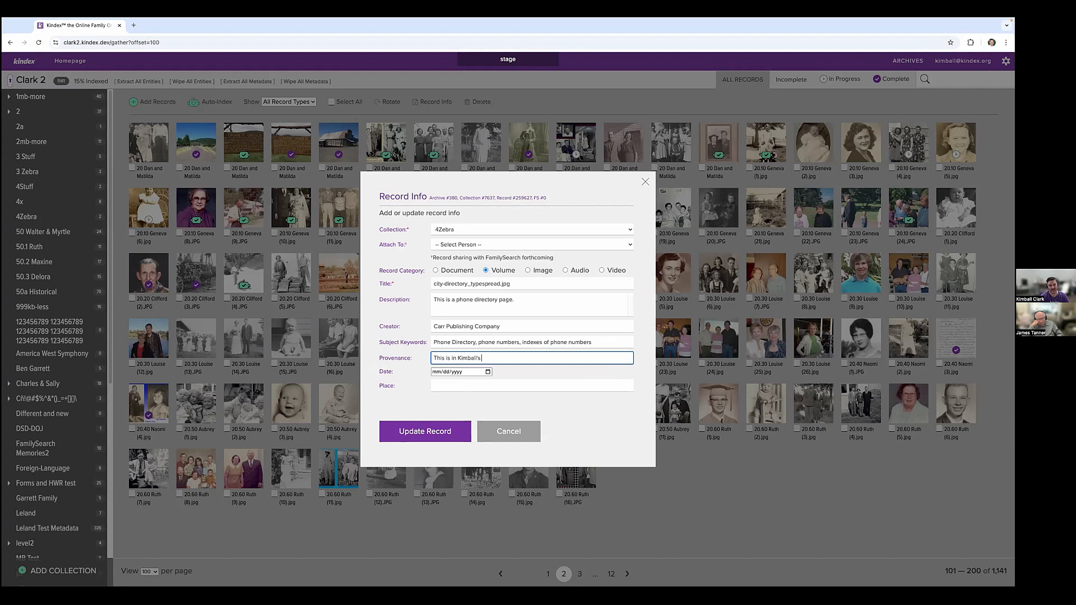
text( attic located at Kaysville, UT.)
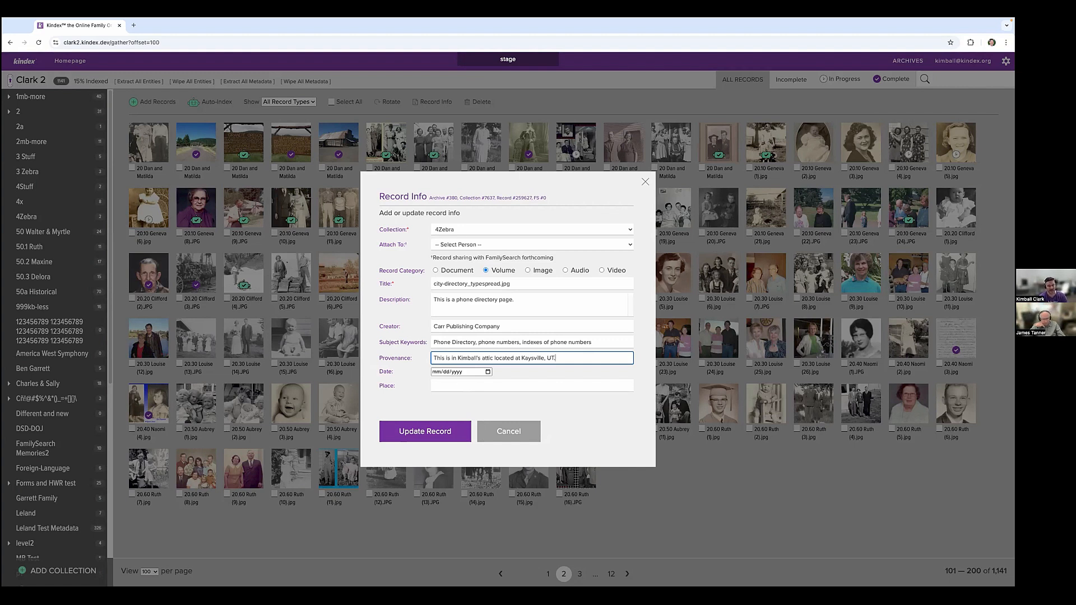
text(This was given to me)
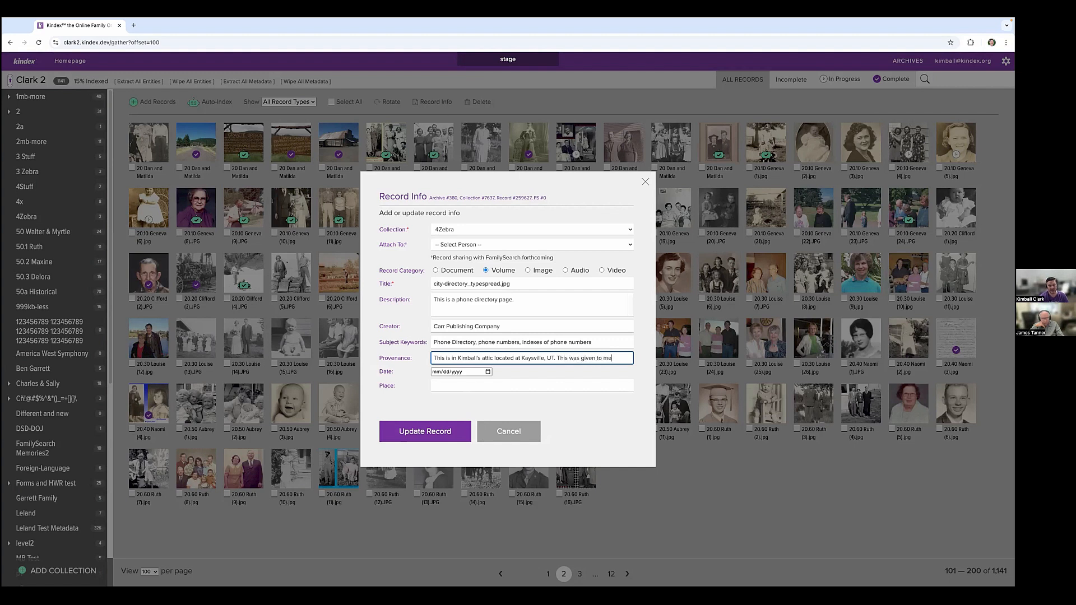
text( by my father)
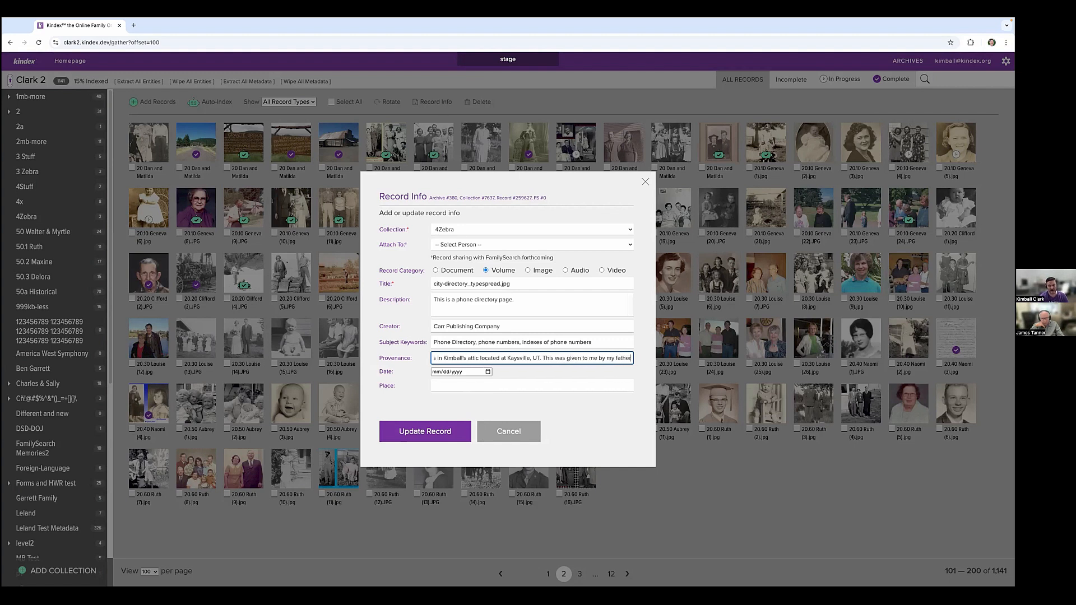
text( when he)
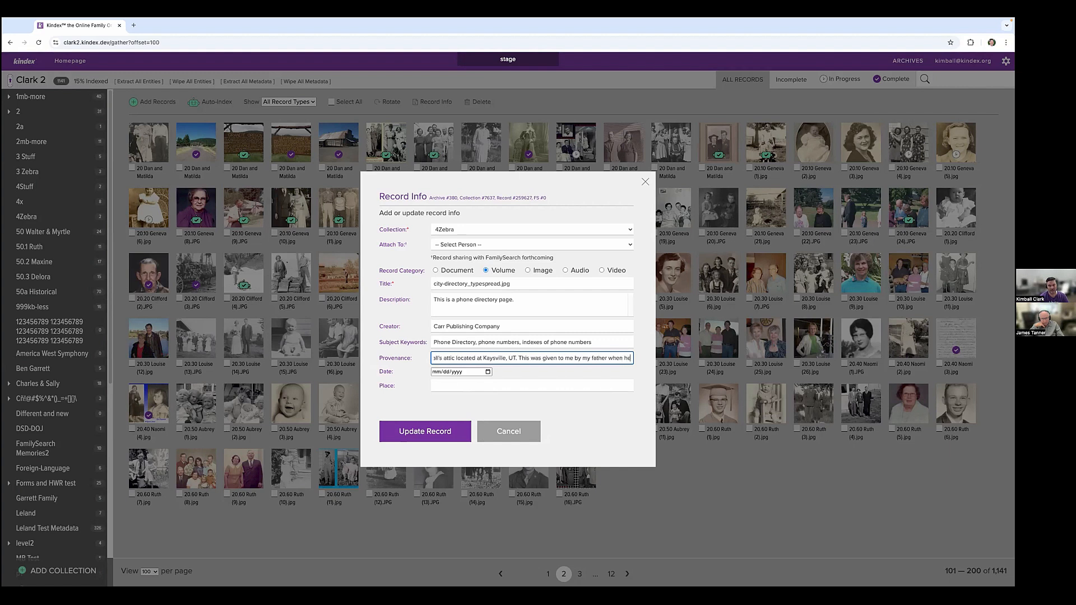
text( passed away)
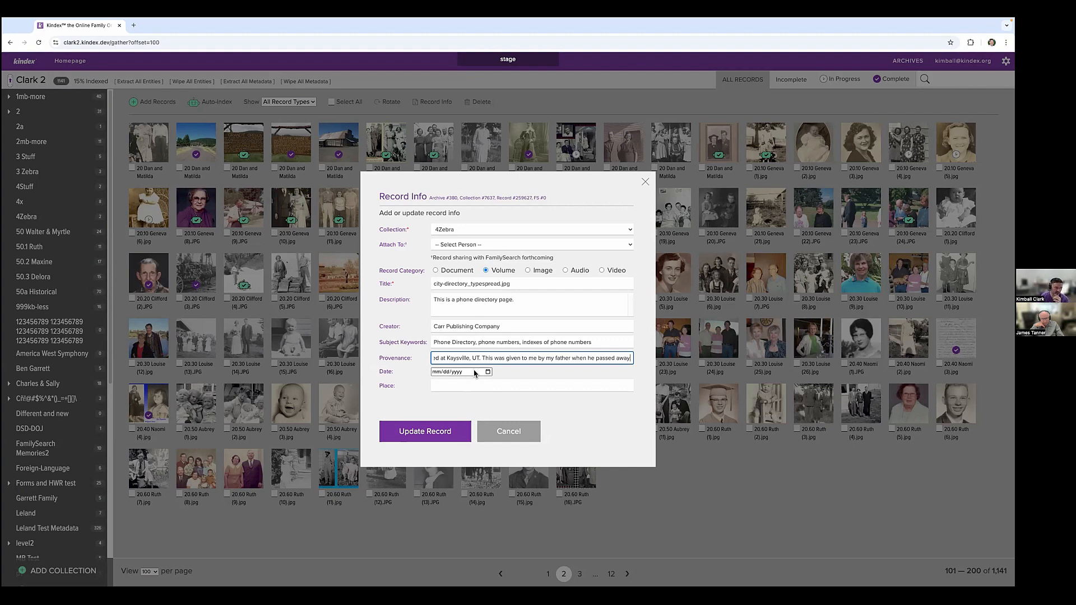
Set the place to Bountiful, Davis, Utah, United States and save the record's updated info.
click(449, 386)
text(Bountiful)
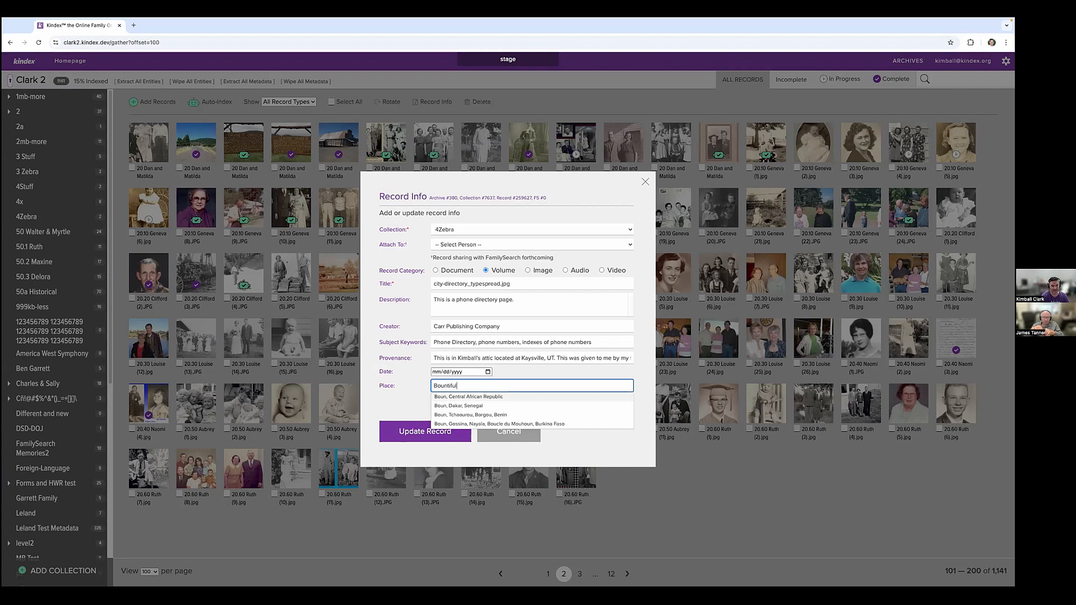
key(Down)
key(Down)
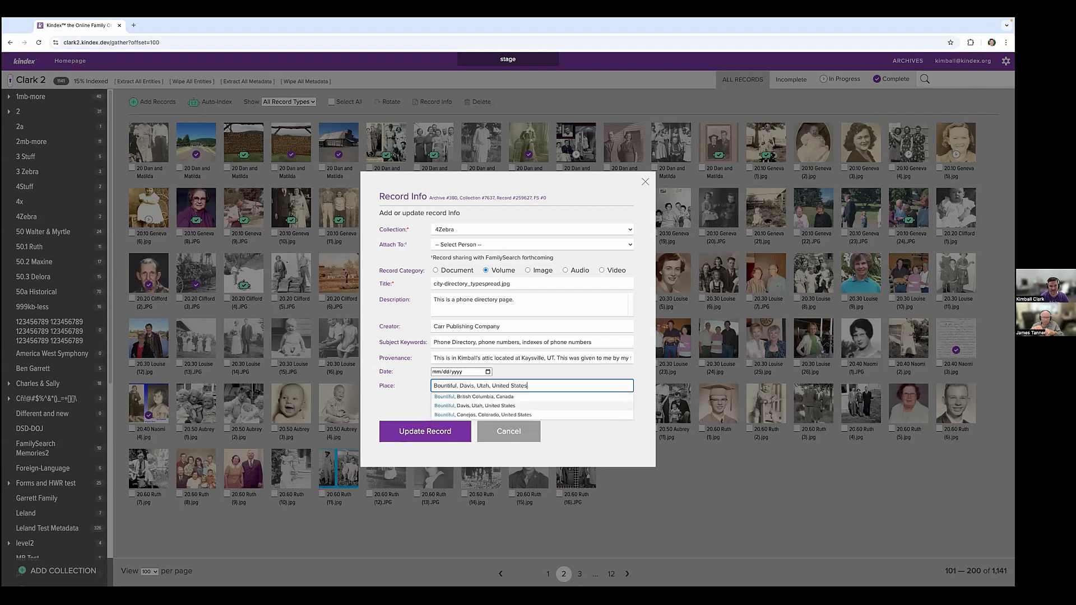
key(Return)
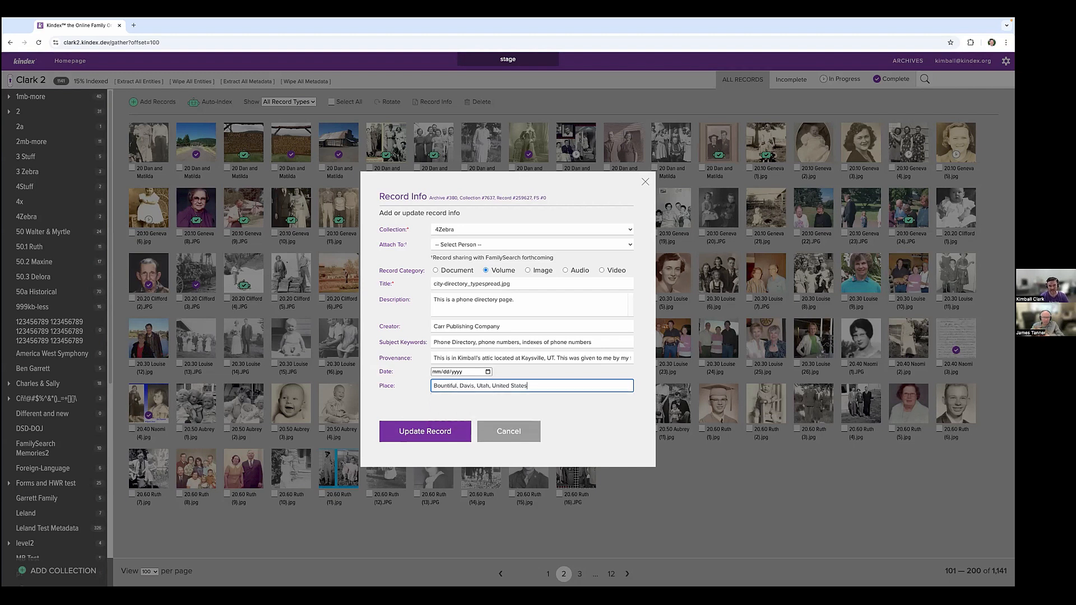
click(422, 432)
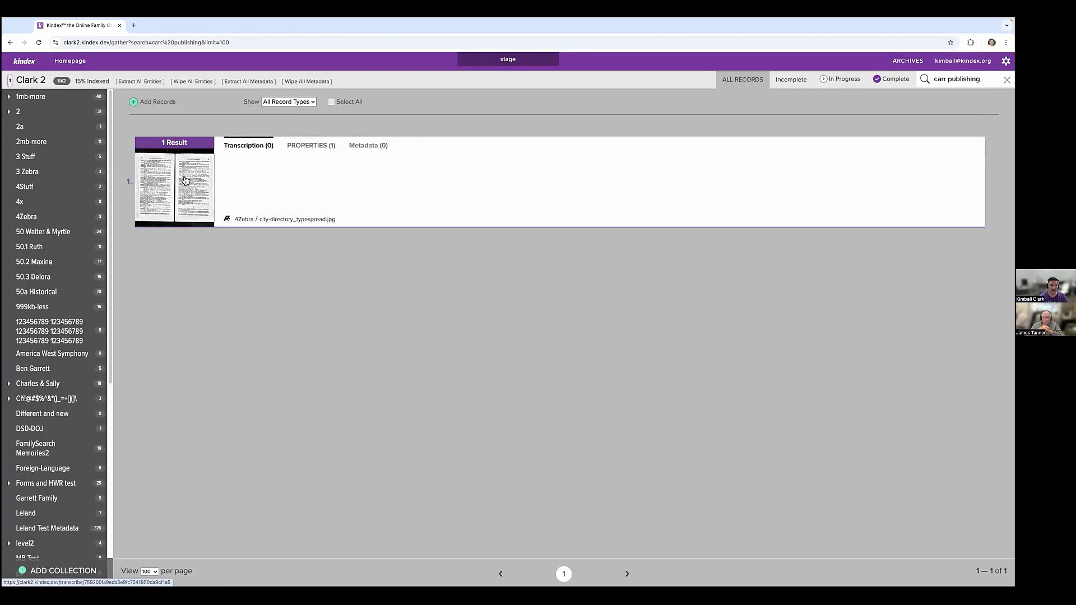
Open the city-directory_typespread.jpg record from the search results and view its record info properties.
click(279, 220)
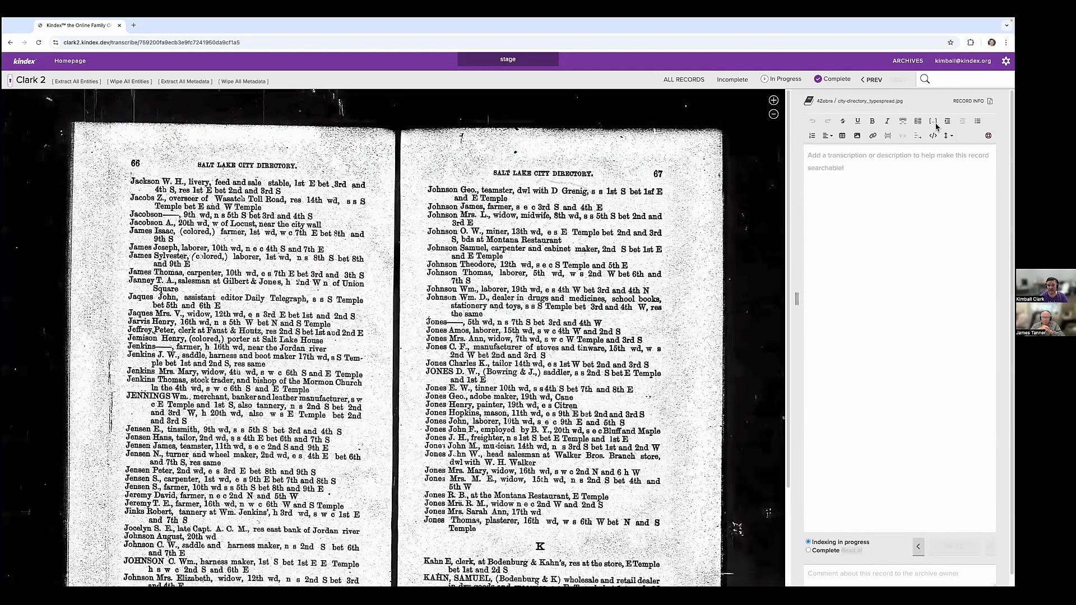
click(970, 101)
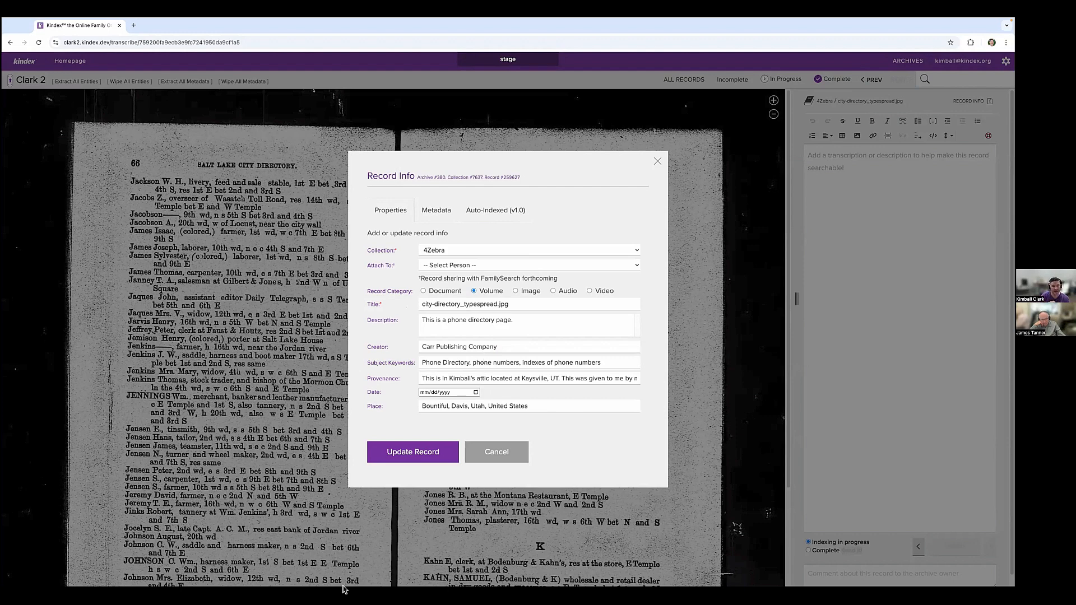
Switch to the extraneous-data.pdf metadata overview in Acrobat and leave its full-screen view.
mouse_move(340, 586)
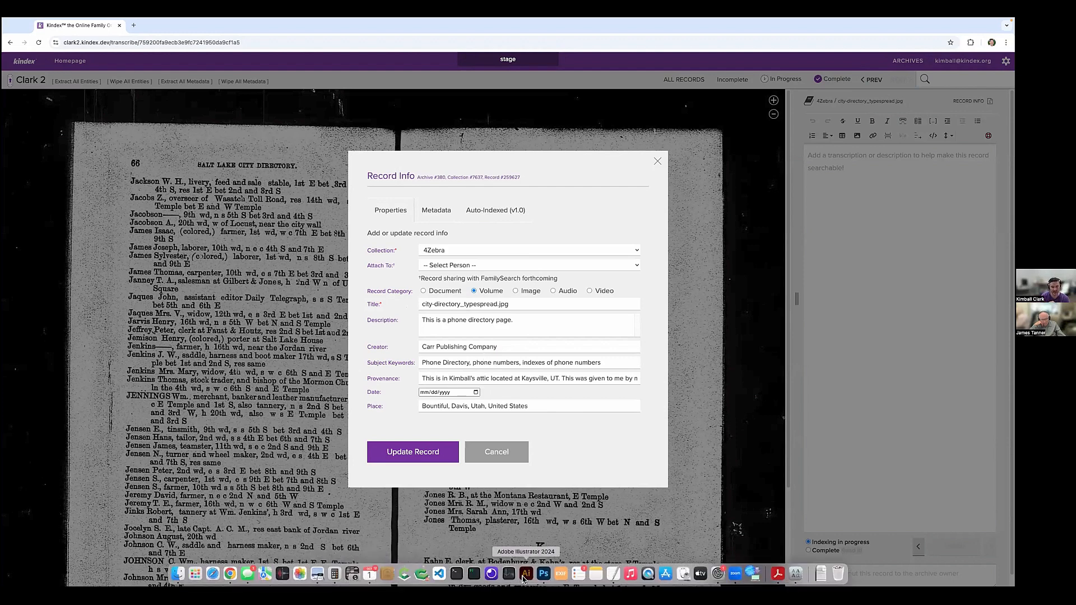
key(ctrl+Left)
key(ctrl+Left)
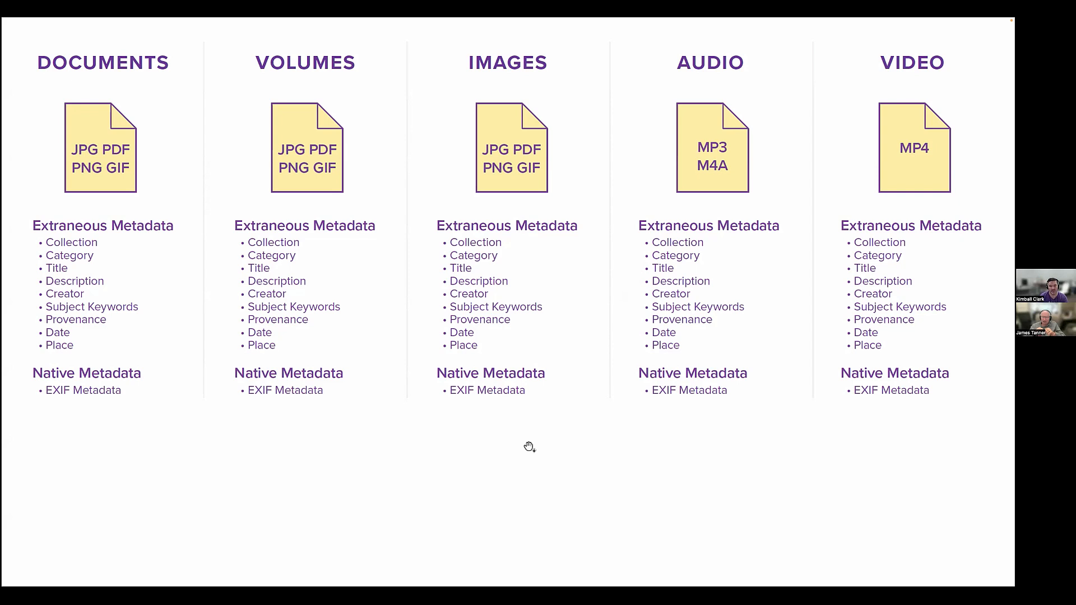
key(Escape)
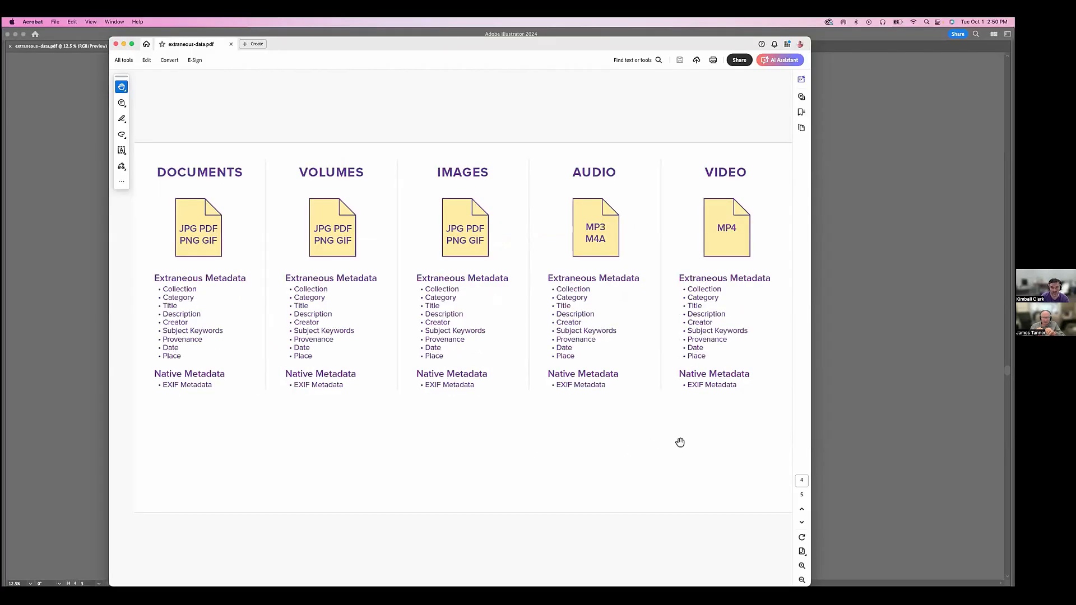
Switch to the Kindex record in Chrome and view the city directory record's native metadata.
mouse_move(769, 589)
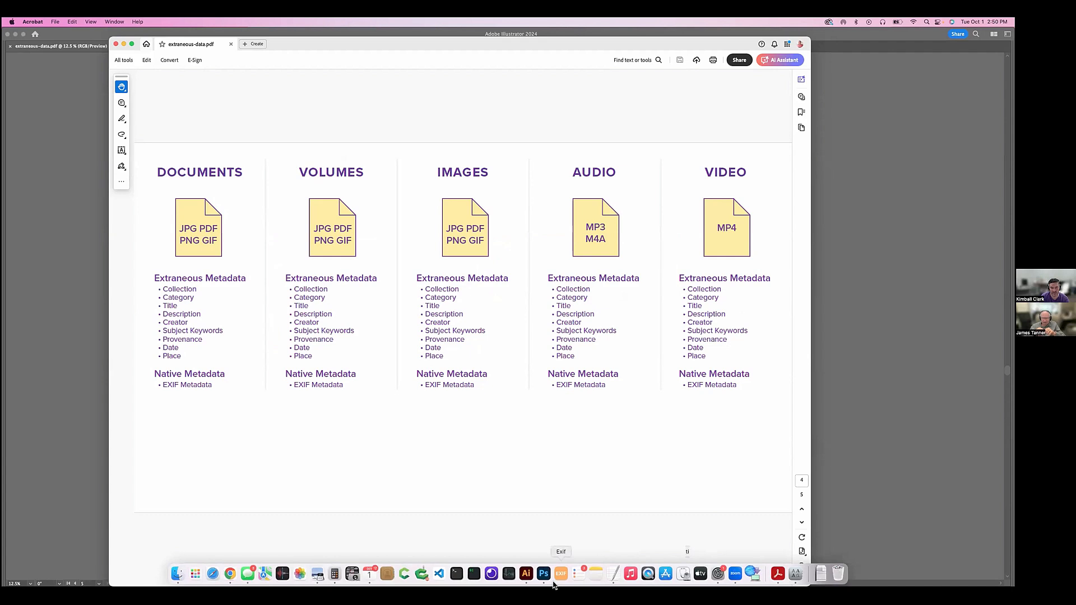
click(231, 575)
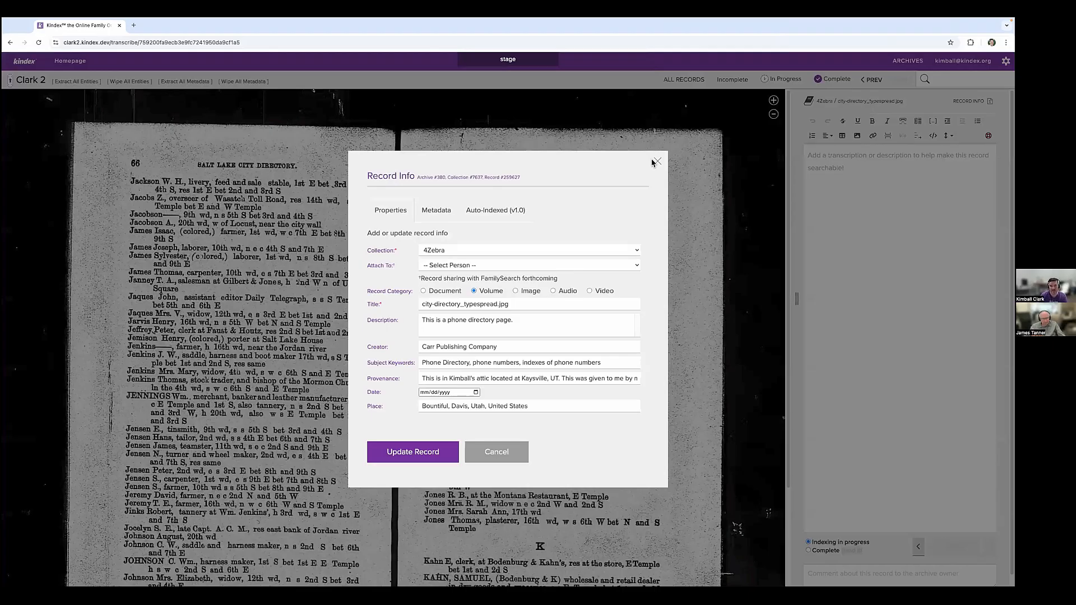
click(446, 218)
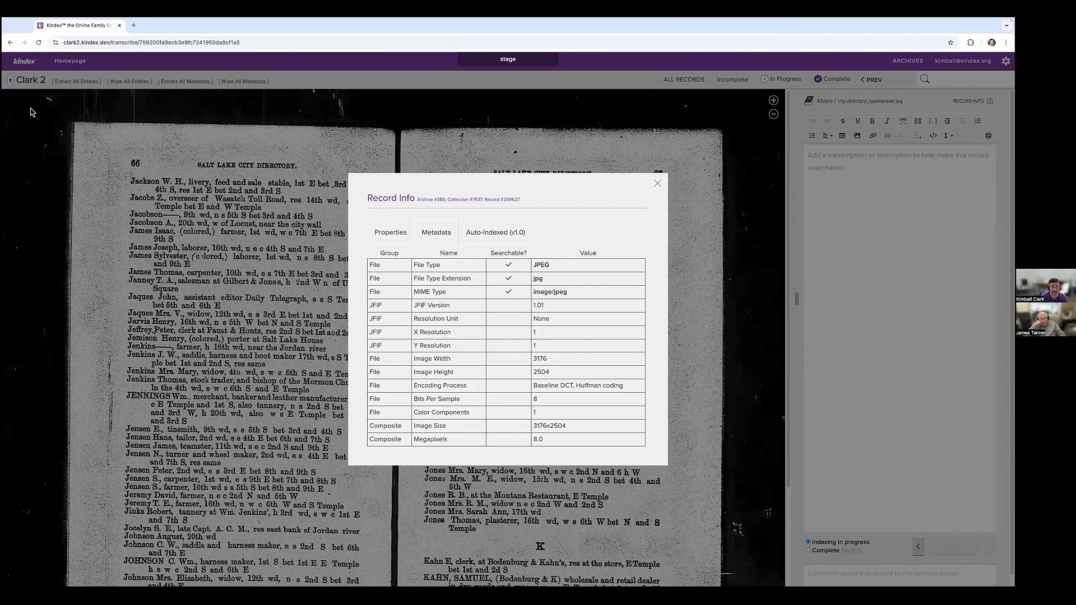
Return to the Clark 2 archive's records, select the 5b0d42715b6615dd294c8192d5832580.jpg record and view its native metadata.
click(34, 86)
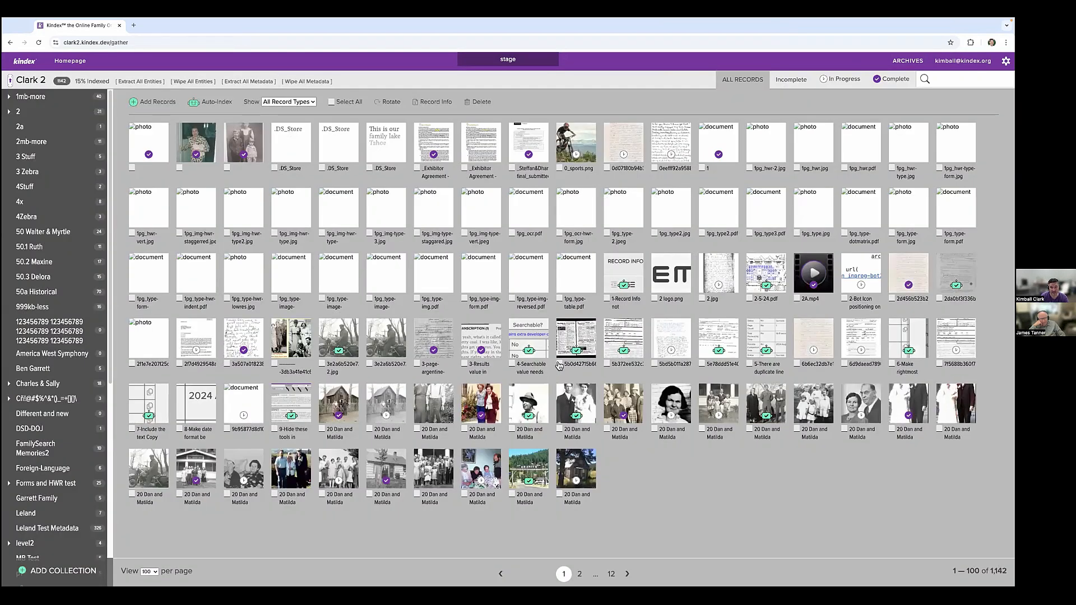
click(559, 365)
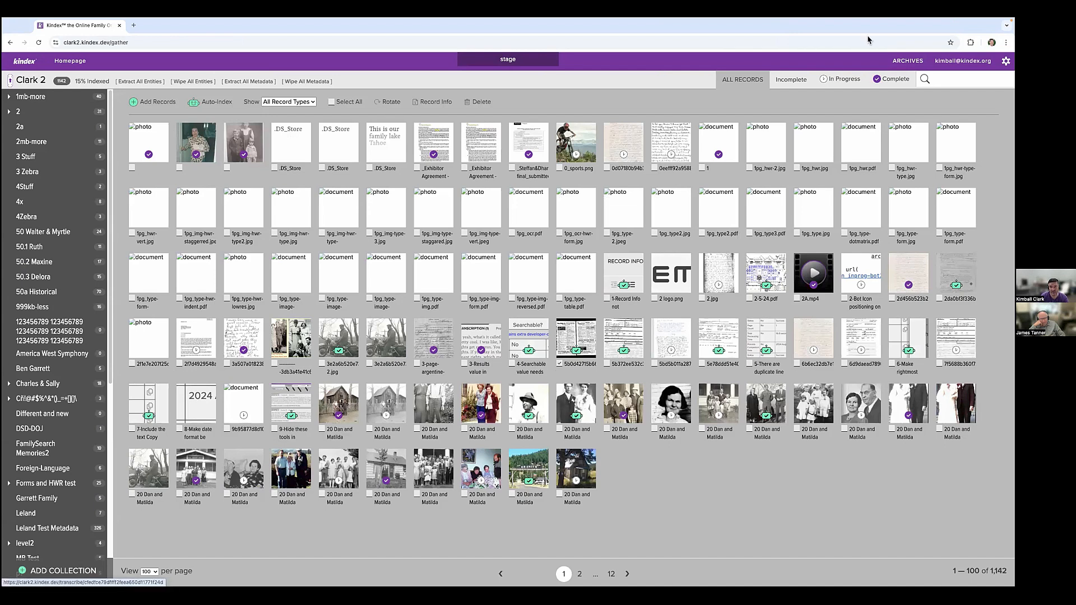
click(447, 103)
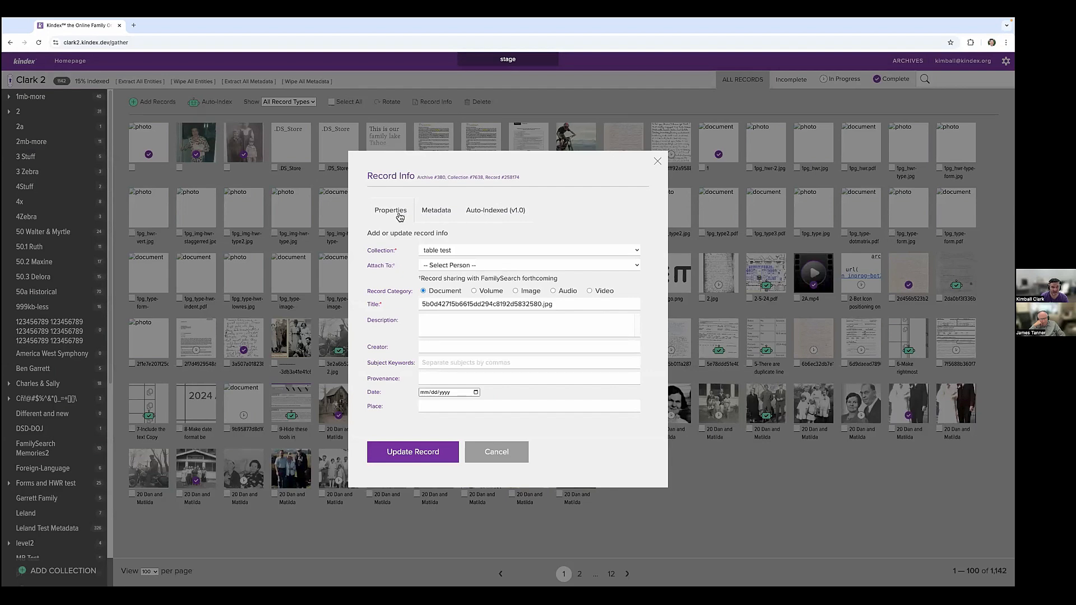
click(440, 214)
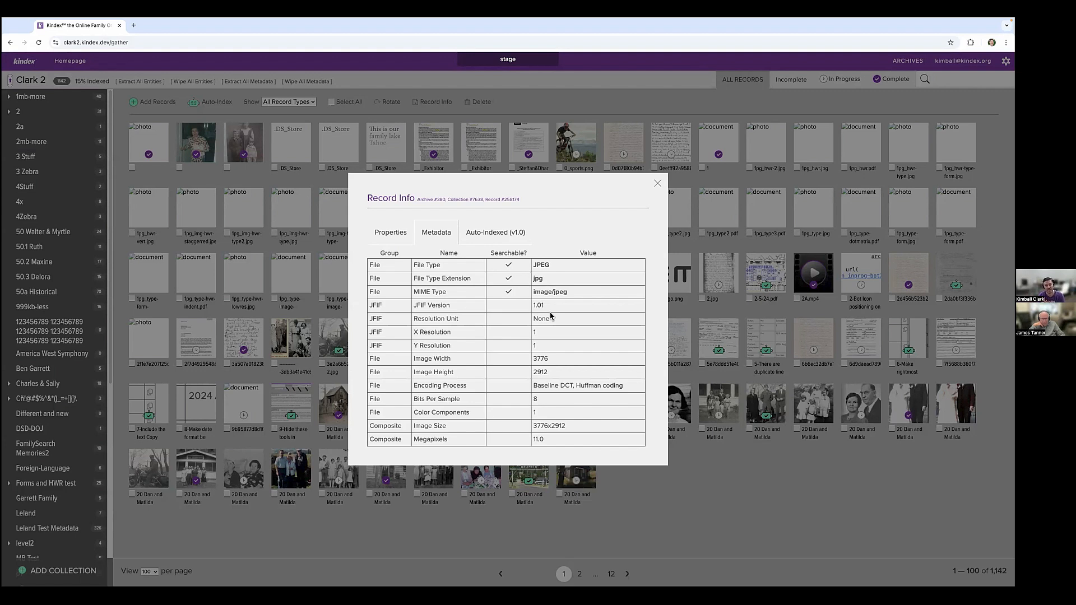
Highlight the Megapixels, Image Size and image dimension entries in the metadata, and close the record info.
double_click(425, 440)
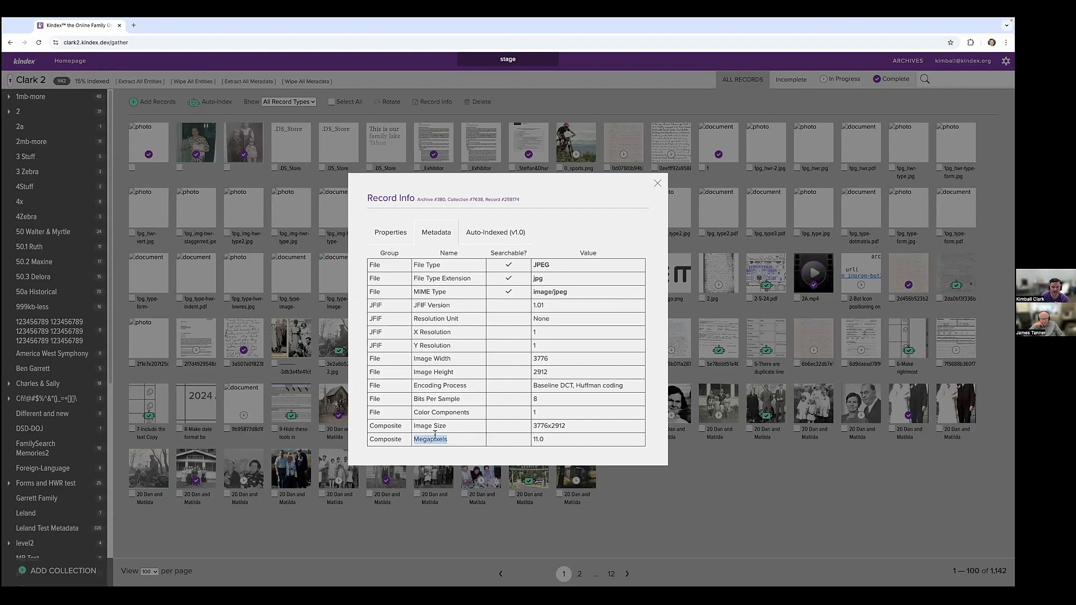
triple_click(431, 427)
drag(426, 359, 454, 372)
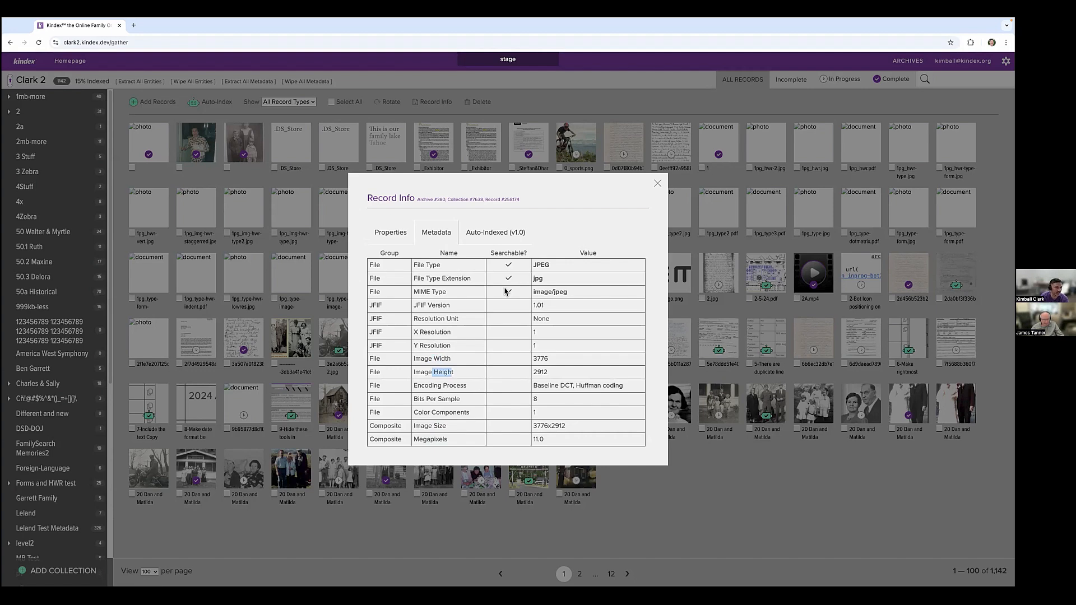
click(657, 185)
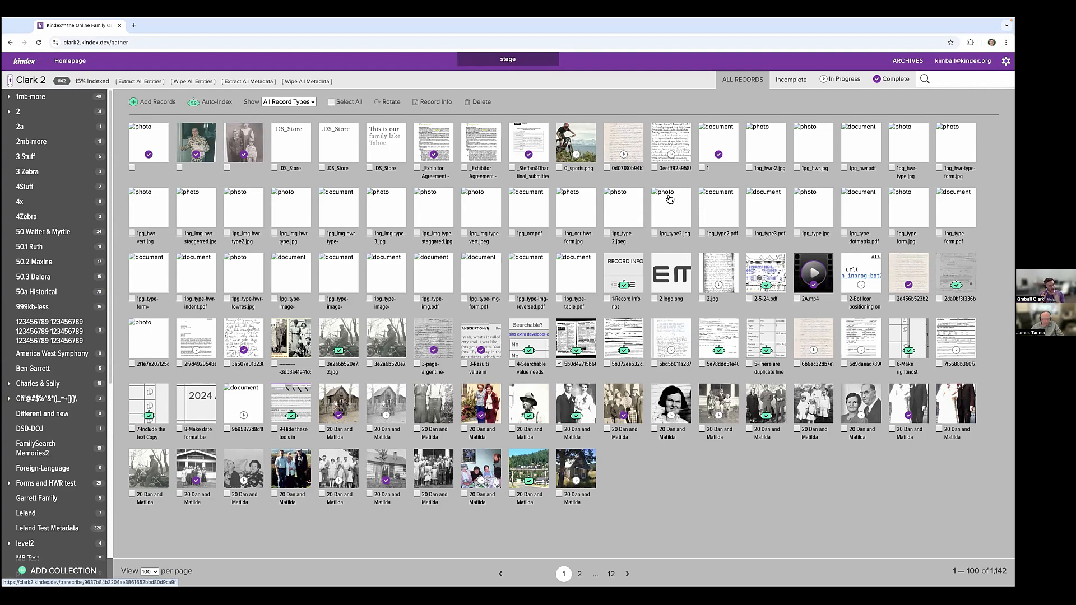
In the archive's management tools, opt out of revealing any record metadata and highlight the statement about the risks of revealing it.
click(1006, 64)
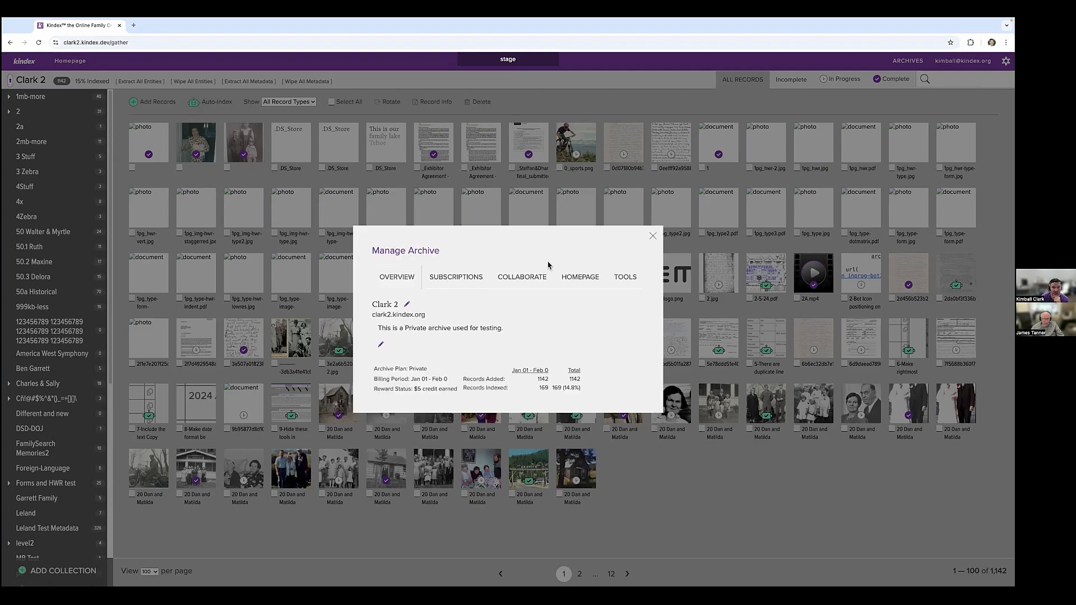
click(622, 277)
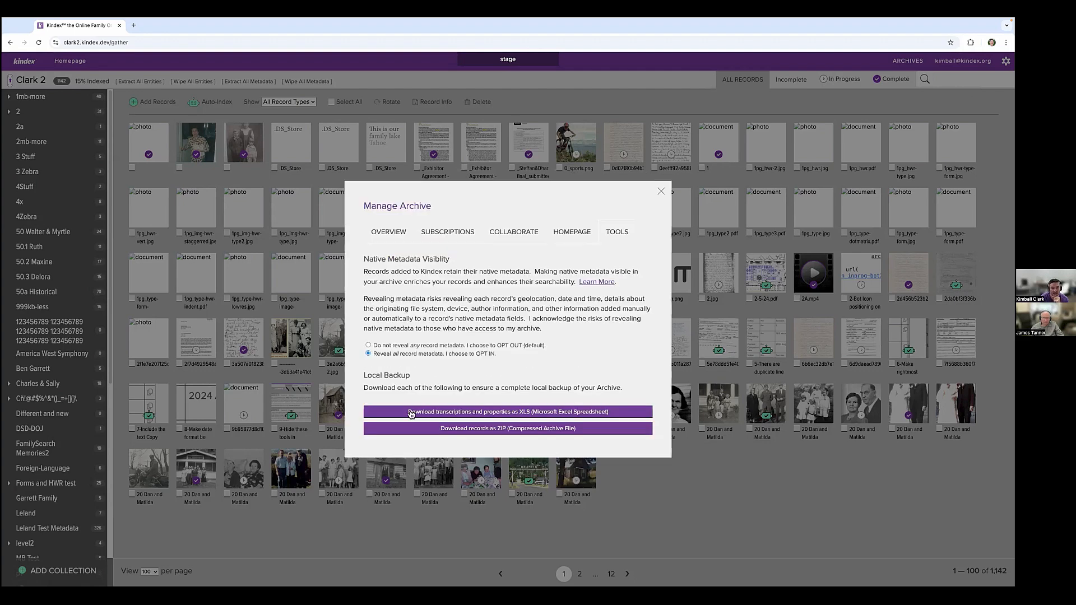
click(368, 346)
drag(396, 299, 535, 316)
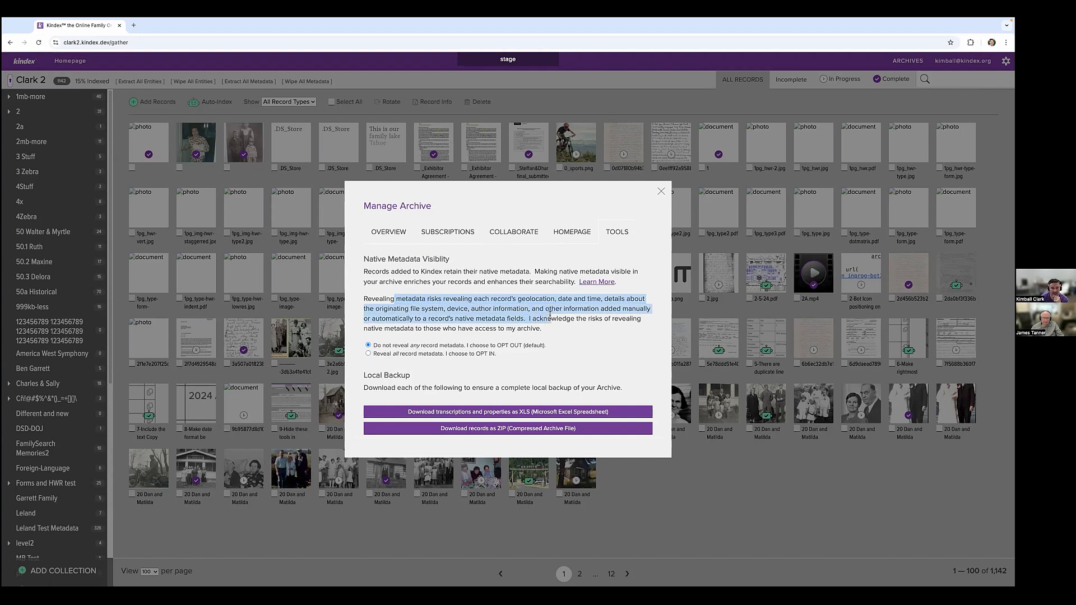
mouse_move(549, 315)
mouse_down()
mouse_move(455, 308)
mouse_move(535, 316)
mouse_up()
click(526, 319)
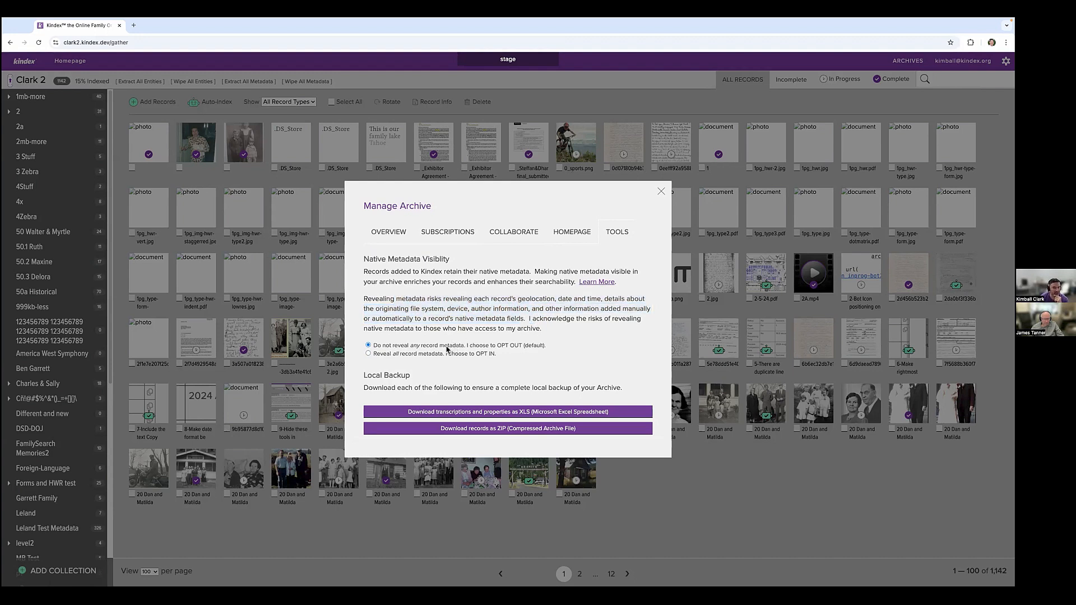
Set the archive's native metadata visibility to reveal all record metadata (OPT IN).
click(369, 353)
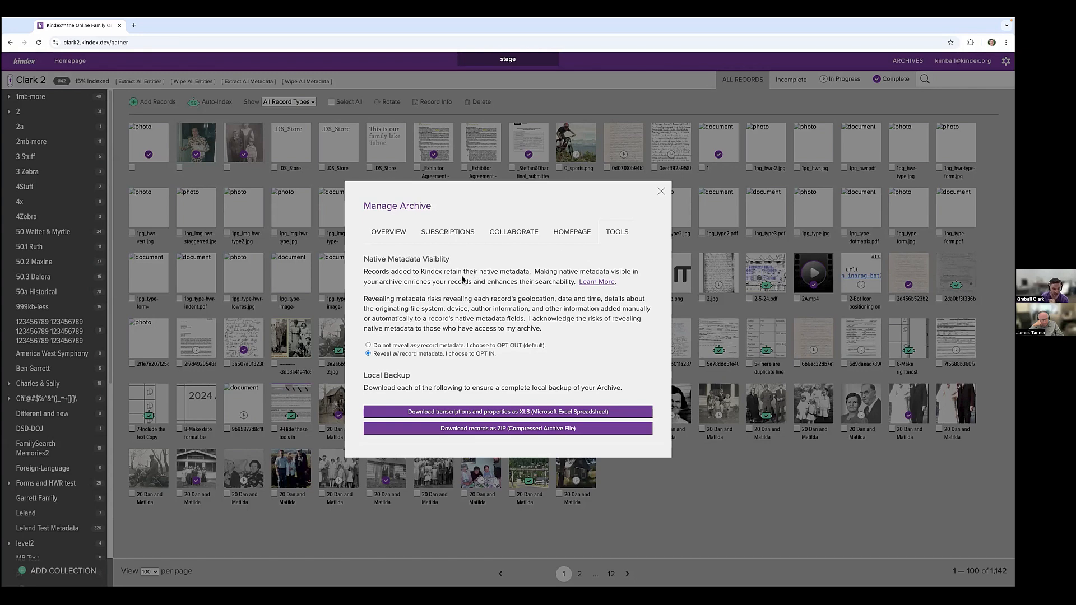
key(ctrl+plus)
key(ctrl+plus)
key(ctrl+plus)
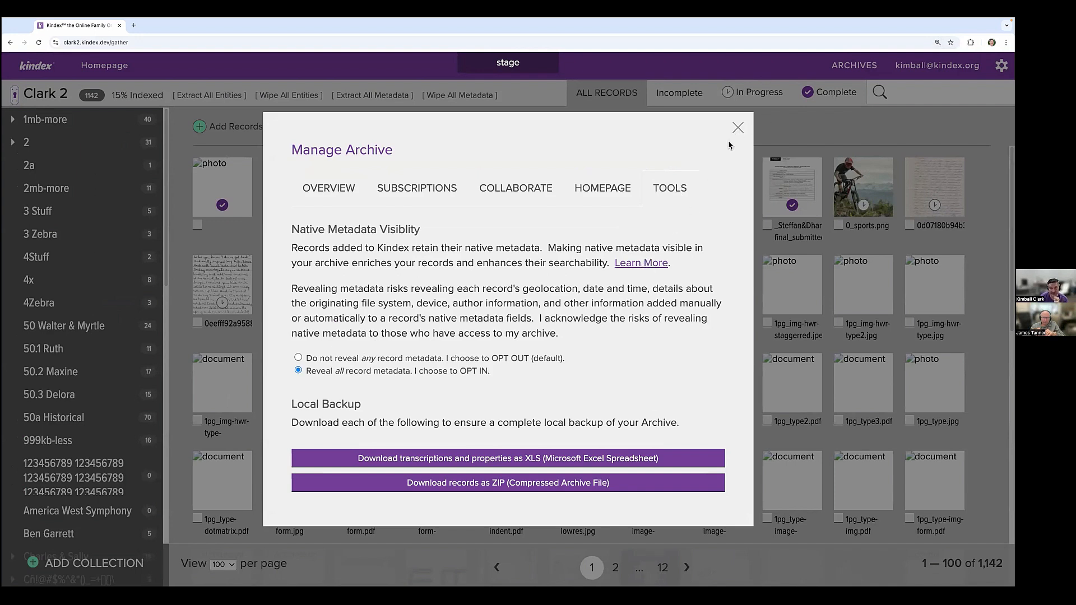
Switch to the metadata overview in Acrobat and show its full-screen page with the content itself and derivative transcription entries.
mouse_move(644, 590)
mouse_move(736, 588)
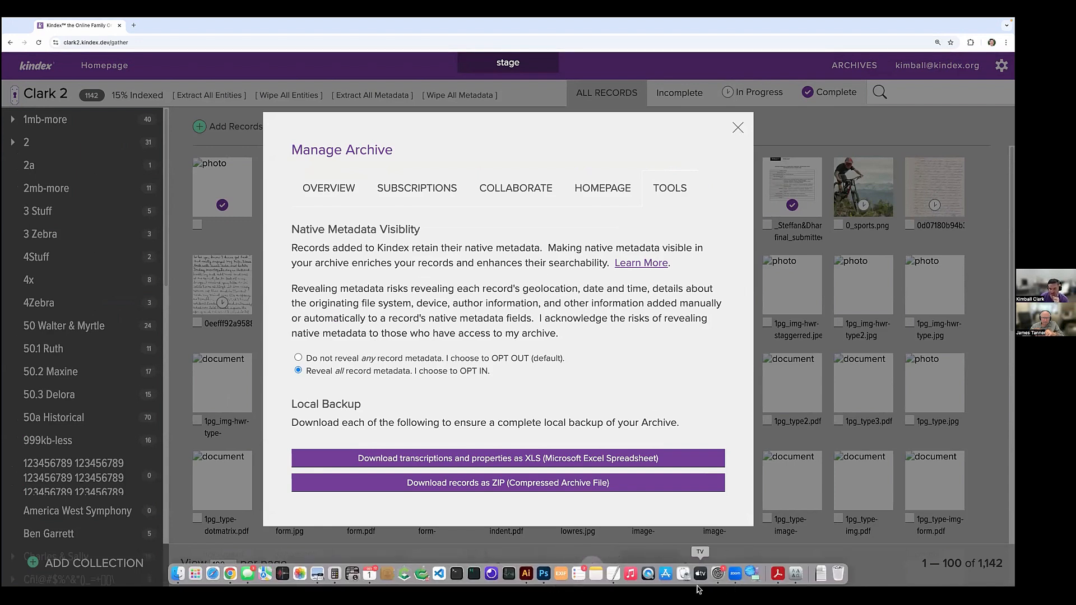
click(777, 577)
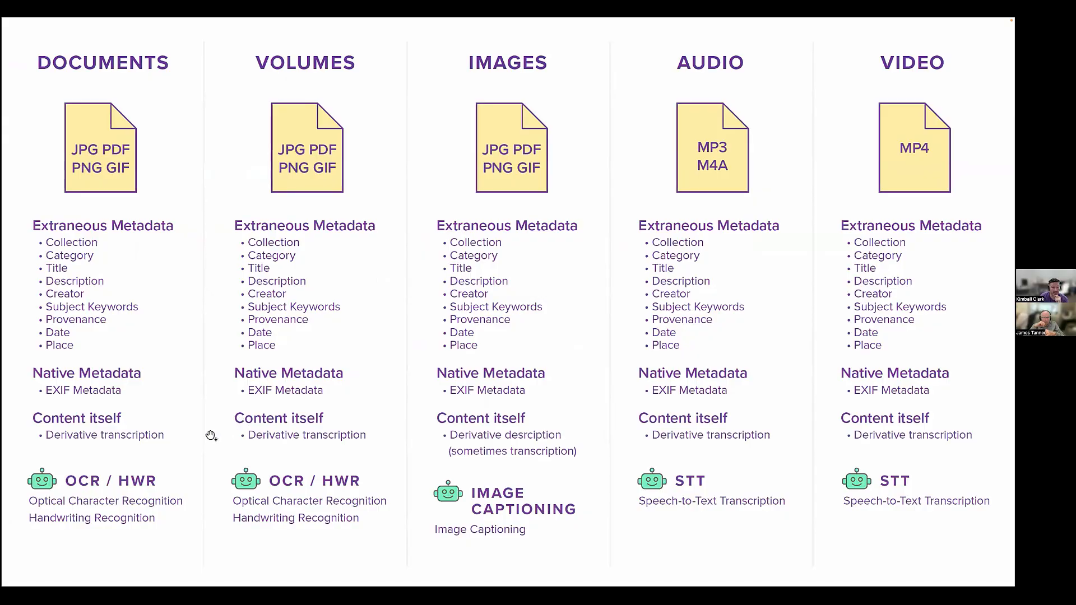